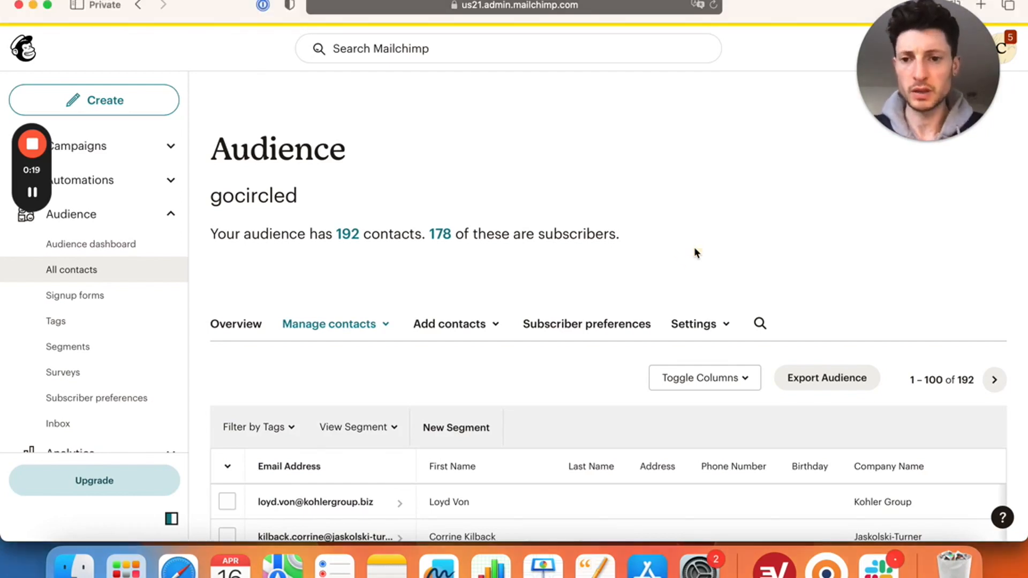
- Examine the audience's contact list, including the tags assigned to each contact and their email marketing status
{"action": "scroll", "coordinate": [694, 248], "scroll_direction": "down", "scroll_amount": 1}
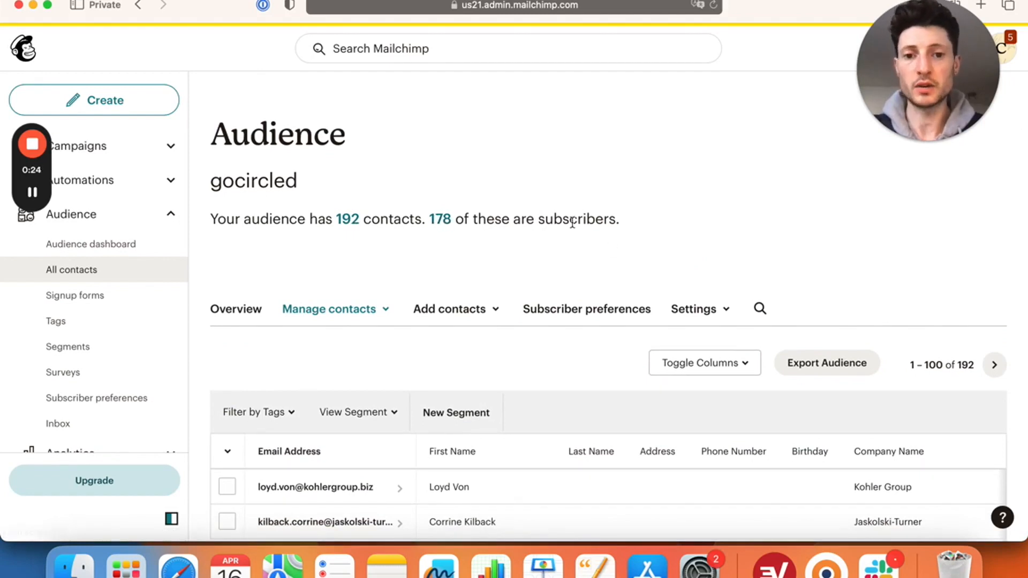
{"action": "scroll", "coordinate": [468, 361], "scroll_direction": "down", "scroll_amount": 6}
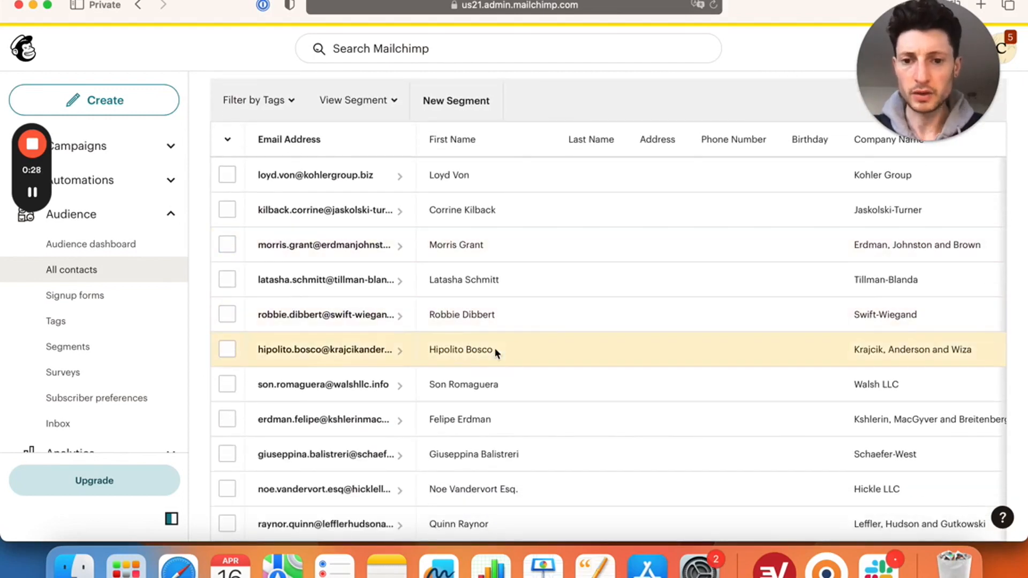
{"action": "scroll", "coordinate": [494, 351], "scroll_direction": "right", "scroll_amount": 5}
{"action": "scroll", "coordinate": [494, 351], "scroll_direction": "right", "scroll_amount": 10}
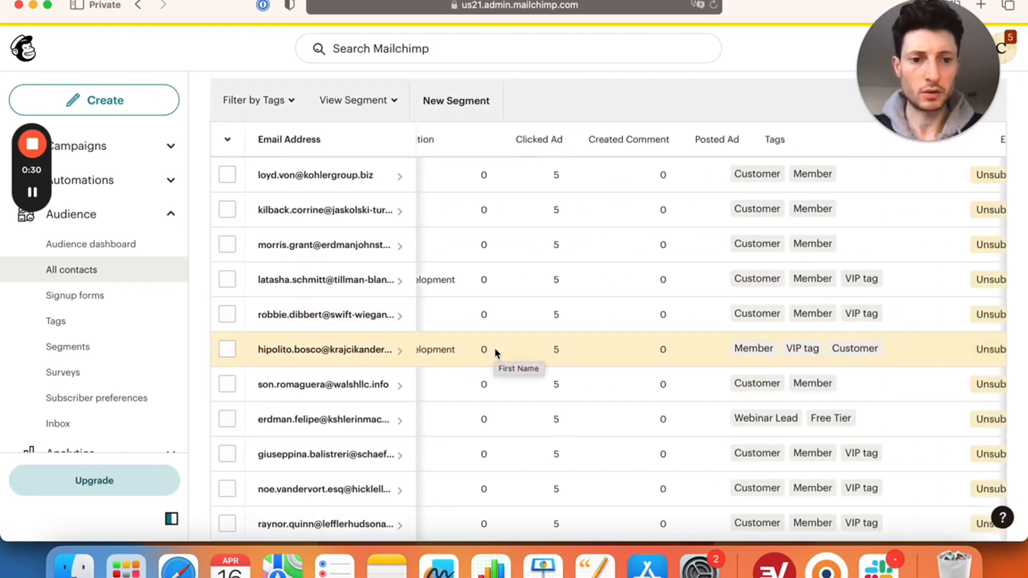
{"action": "scroll", "coordinate": [679, 239], "scroll_direction": "right", "scroll_amount": 3}
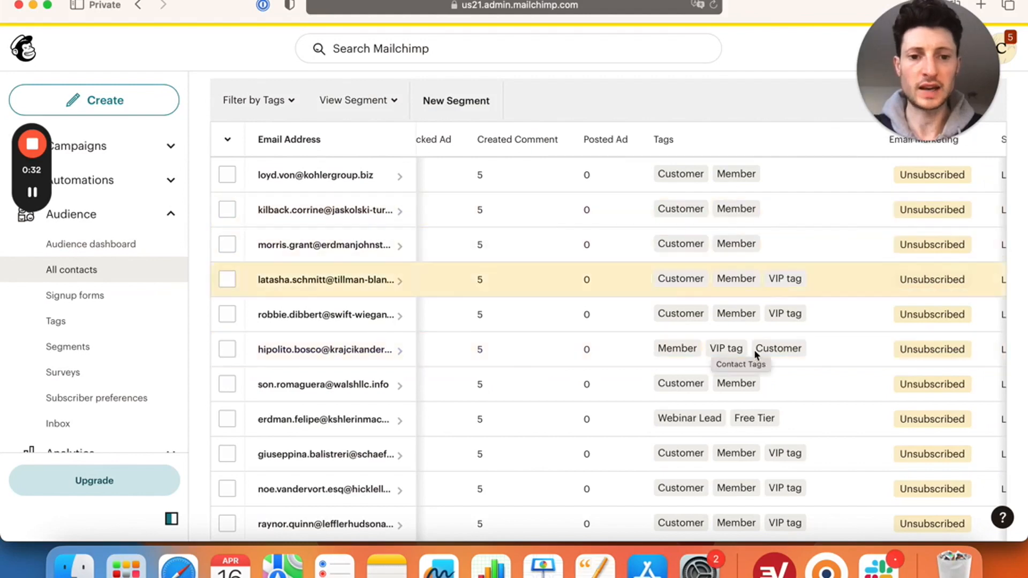
{"action": "scroll", "coordinate": [756, 355], "scroll_direction": "down", "scroll_amount": 10}
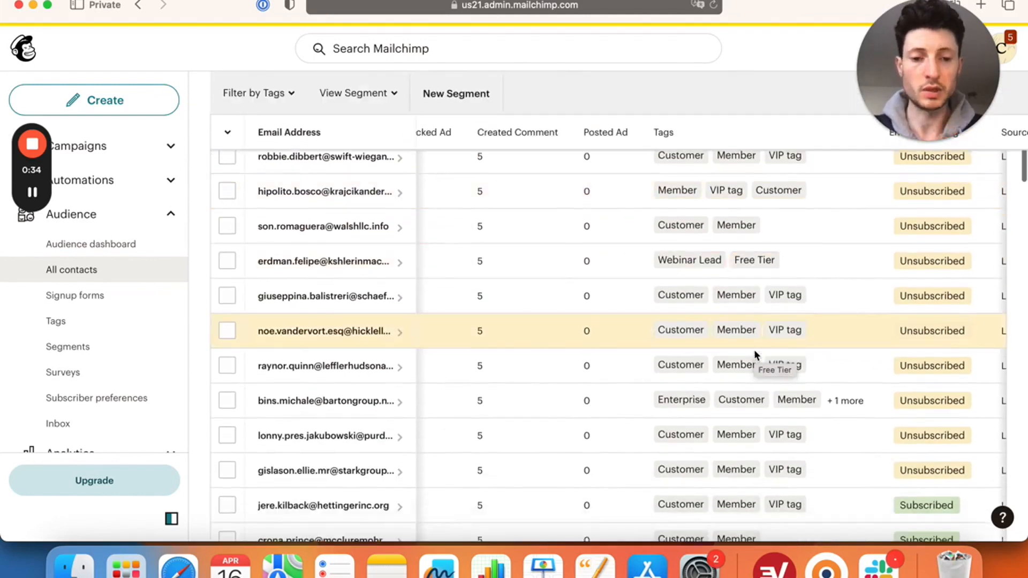
{"action": "scroll", "coordinate": [756, 354], "scroll_direction": "down", "scroll_amount": 2}
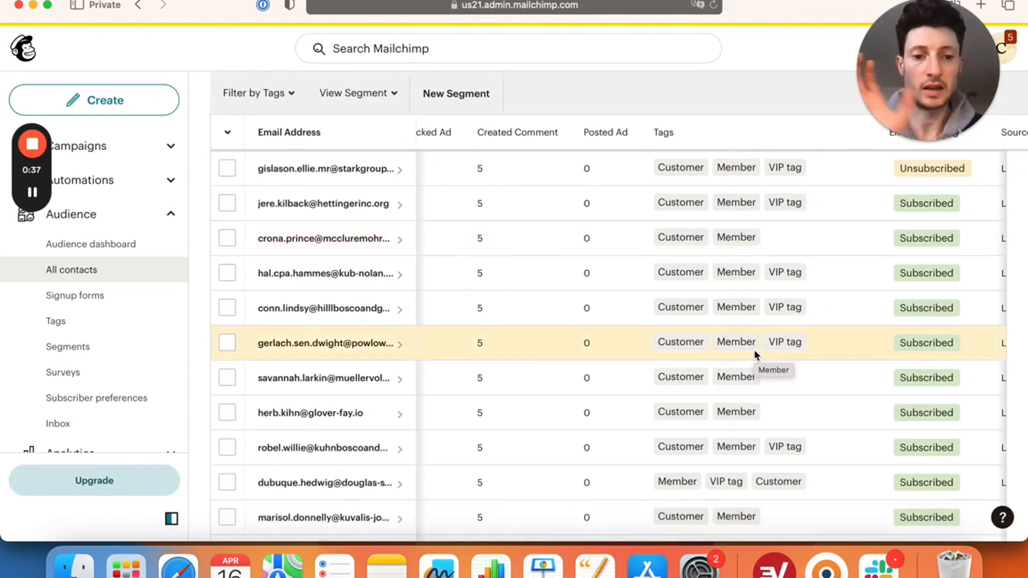
{"action": "scroll", "coordinate": [756, 353], "scroll_direction": "down", "scroll_amount": 5}
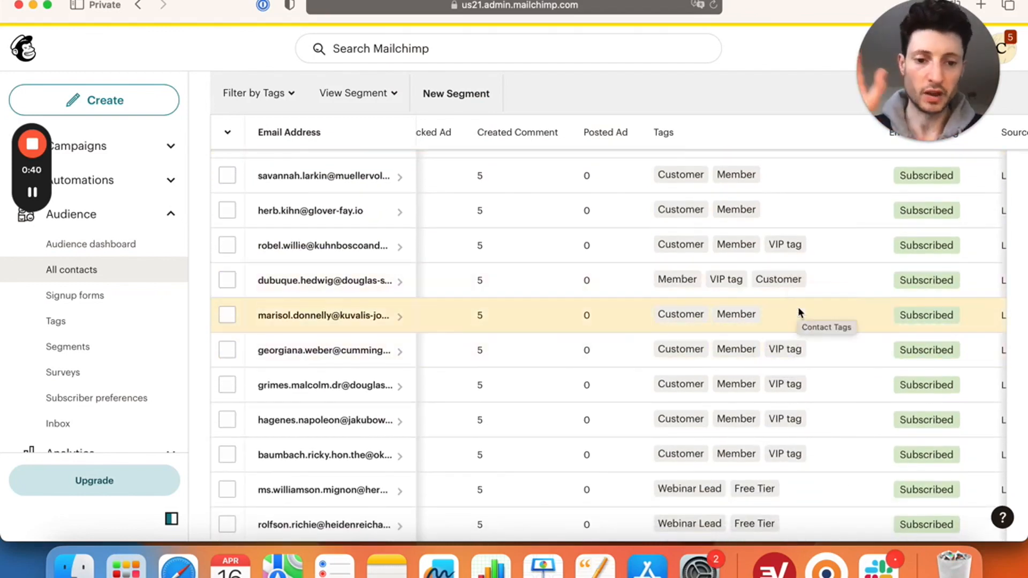
{"action": "scroll", "coordinate": [798, 311], "scroll_direction": "down", "scroll_amount": 4}
{"action": "scroll", "coordinate": [782, 354], "scroll_direction": "down", "scroll_amount": 1}
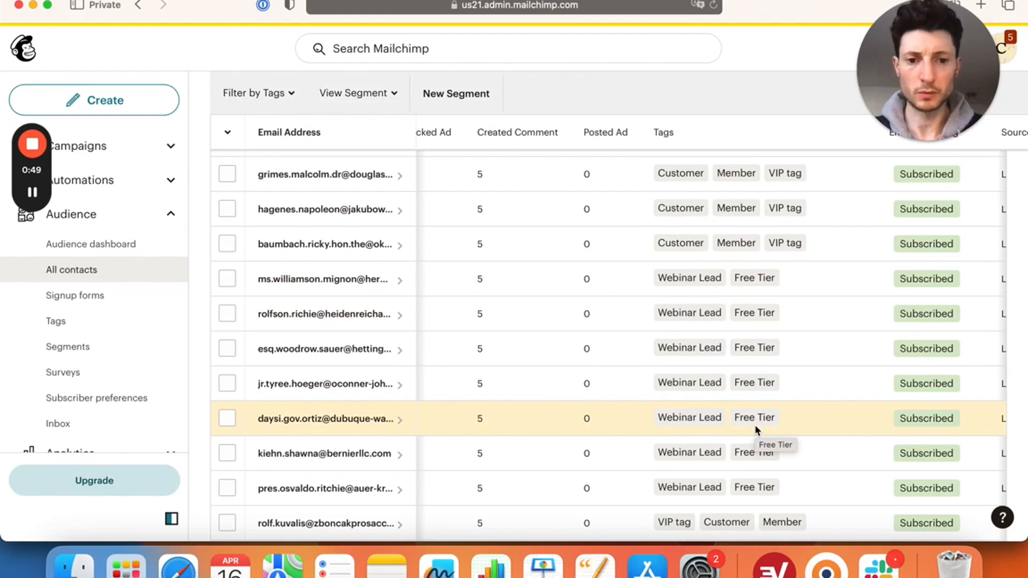
{"action": "scroll", "coordinate": [757, 431], "scroll_direction": "up", "scroll_amount": 15}
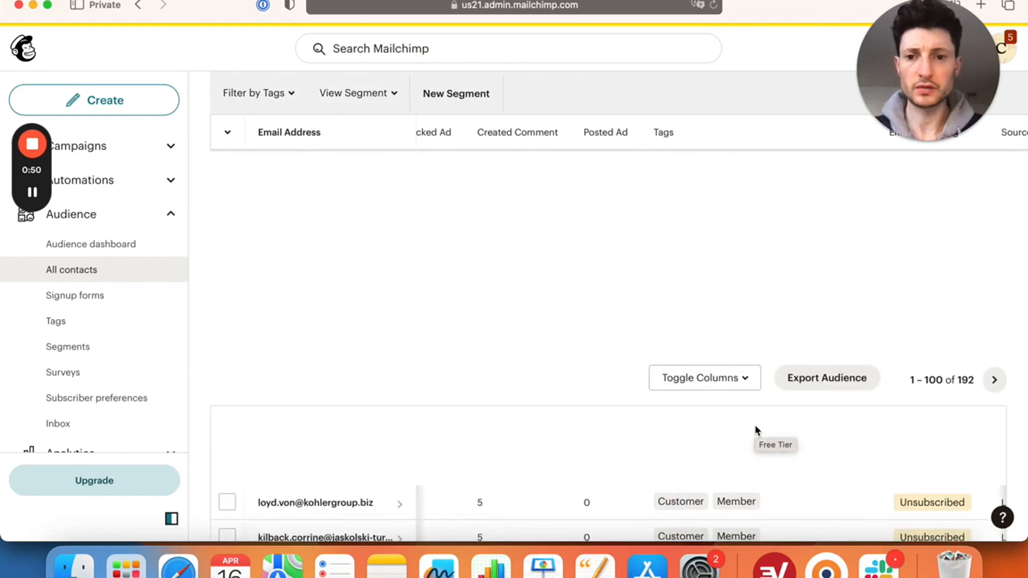
{"action": "scroll", "coordinate": [750, 418], "scroll_direction": "up", "scroll_amount": 5}
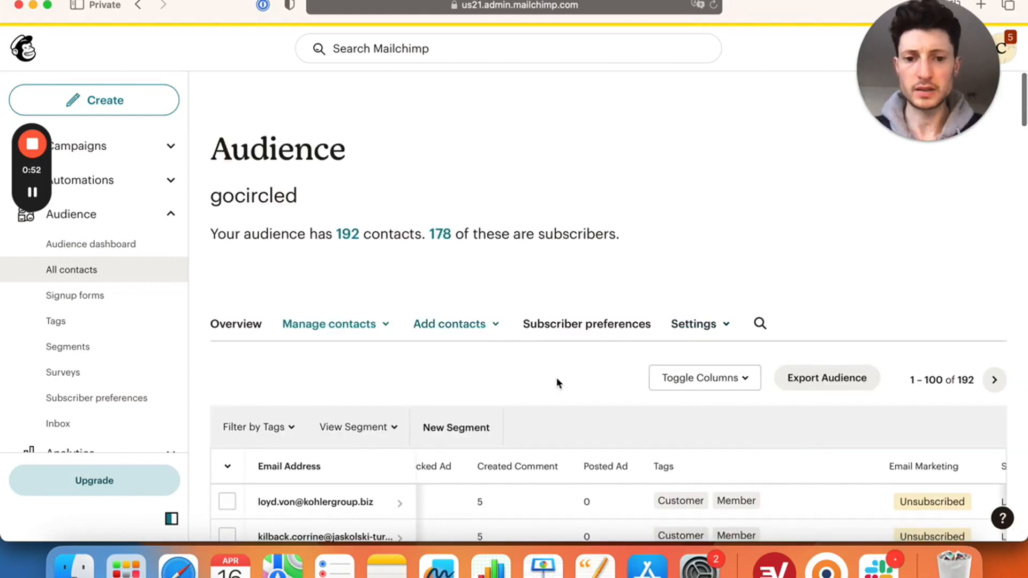
- Export the gocircled audience and switch to the subscribed_members_export_f8c0e1ad83 spreadsheet in Google Sheets
{"action": "left_click", "coordinate": [807, 379]}
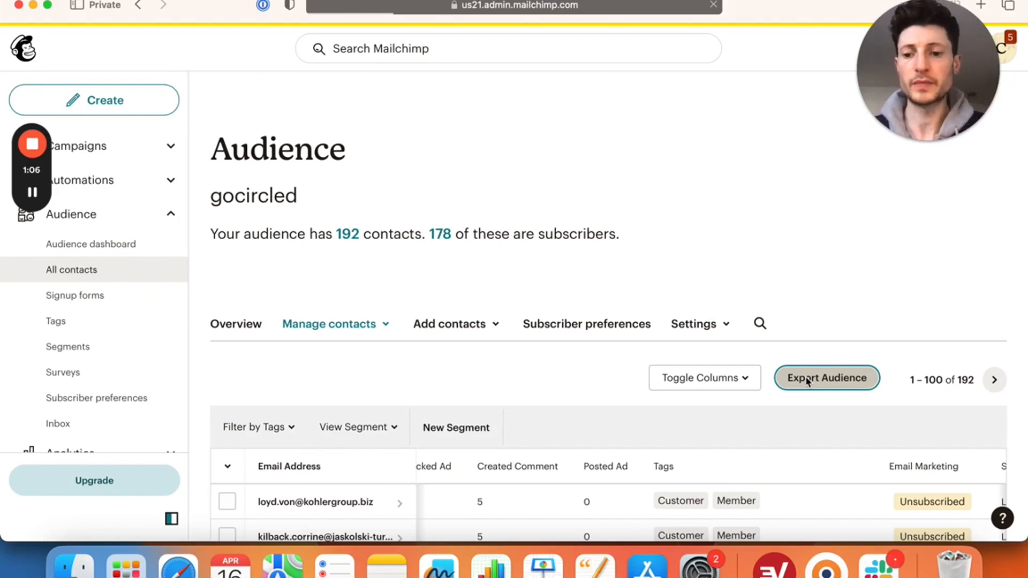
{"action": "right_click", "coordinate": [179, 567]}
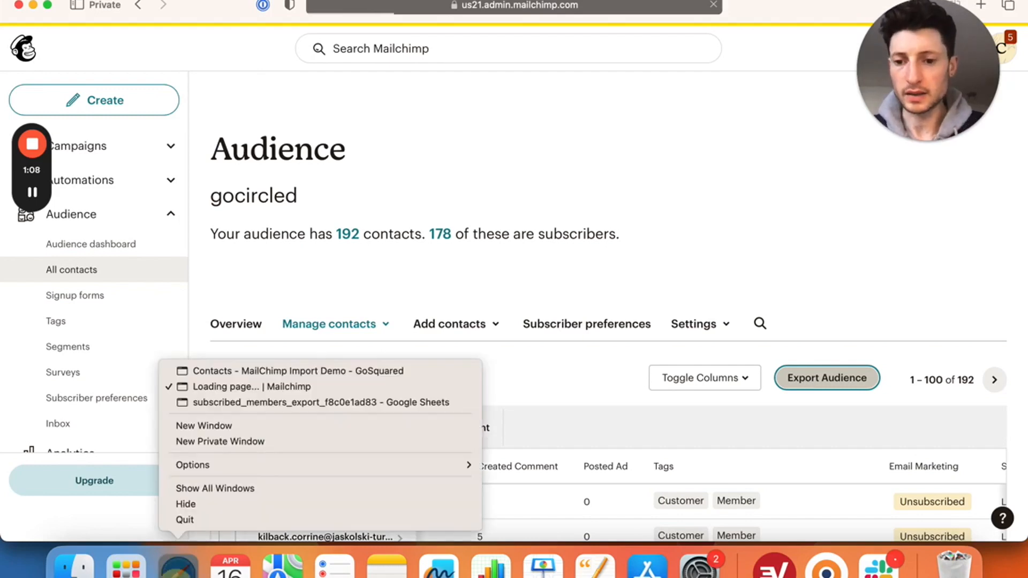
{"action": "left_click", "coordinate": [295, 402]}
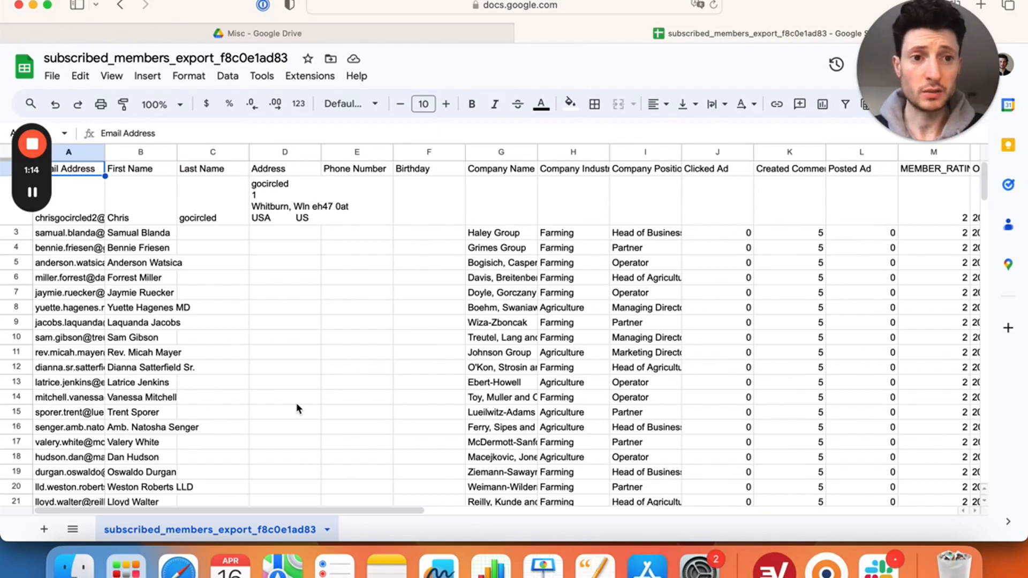
- Locate the TAGS column in the exported spreadsheet and fit its width to the contents
{"action": "scroll", "coordinate": [561, 369], "scroll_direction": "right", "scroll_amount": 1}
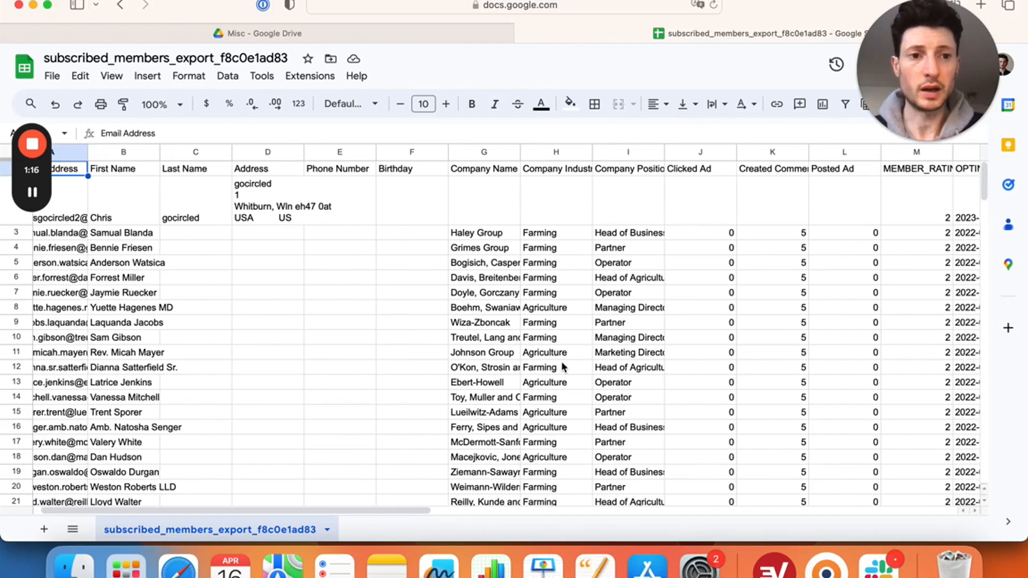
{"action": "scroll", "coordinate": [563, 368], "scroll_direction": "right", "scroll_amount": 10}
{"action": "scroll", "coordinate": [561, 361], "scroll_direction": "right", "scroll_amount": 7}
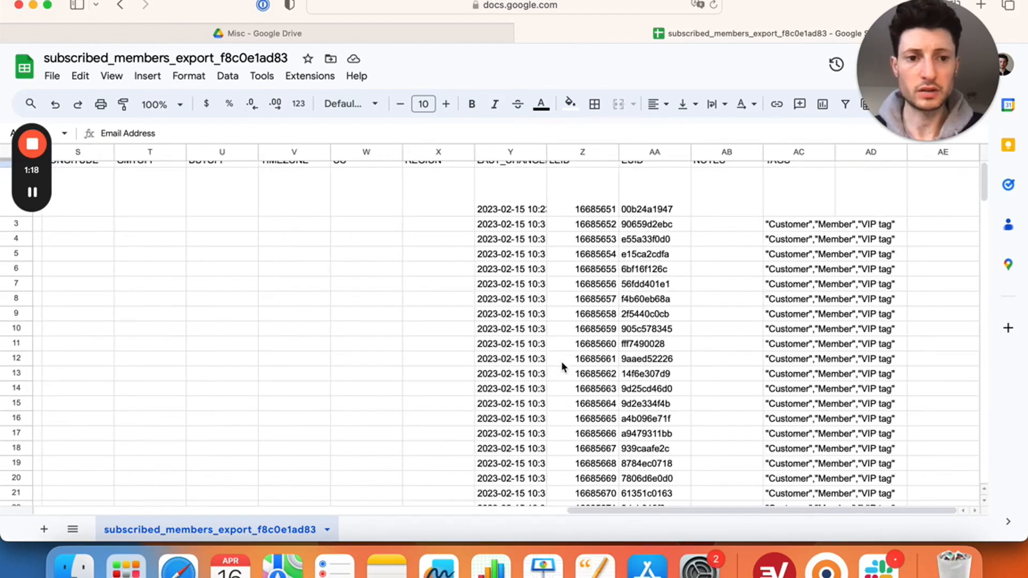
{"action": "scroll", "coordinate": [561, 361], "scroll_direction": "up", "scroll_amount": 1}
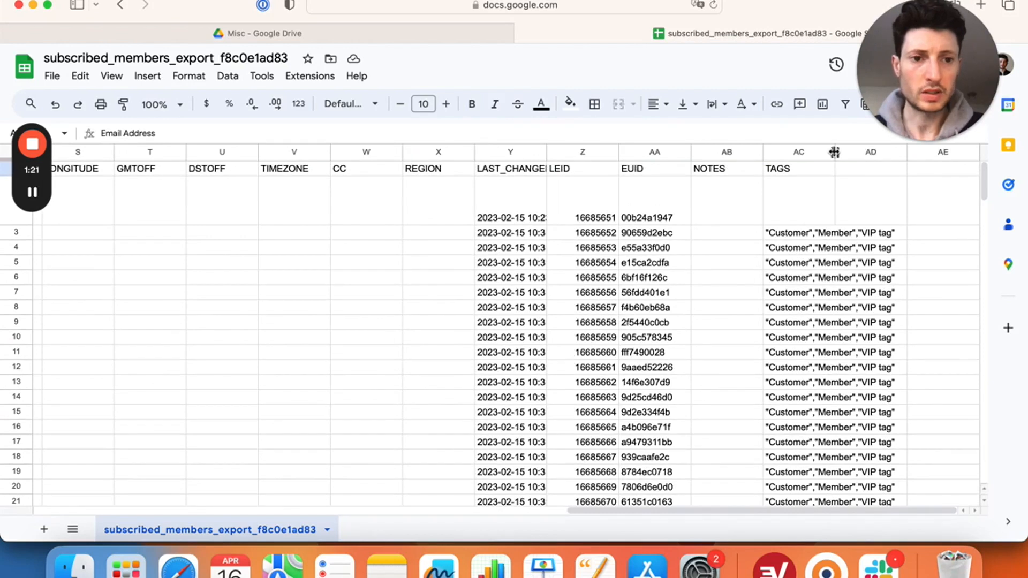
{"action": "left_click_drag", "start_coordinate": [835, 152], "coordinate": [834, 152]}
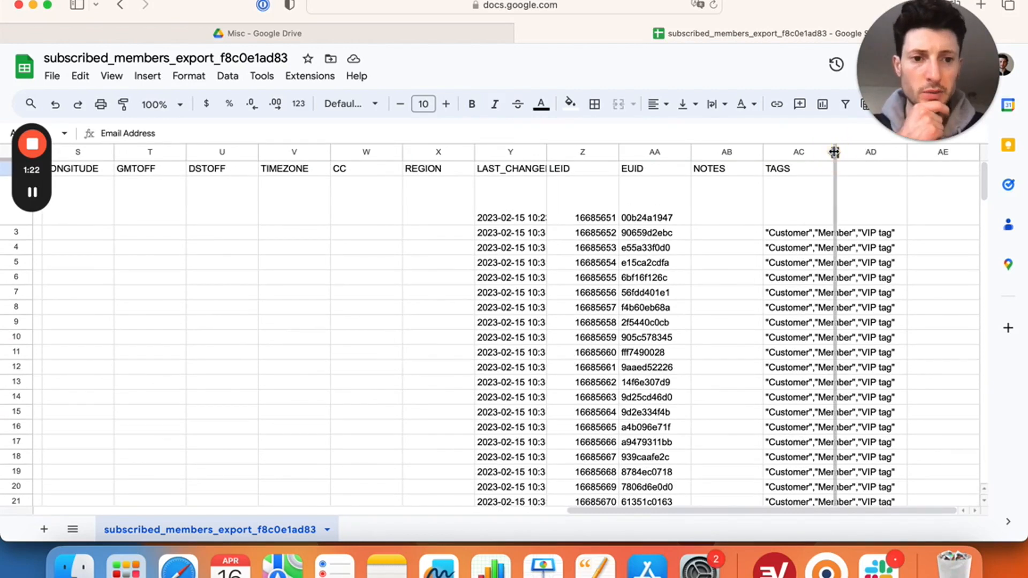
{"action": "double_click", "coordinate": [835, 152]}
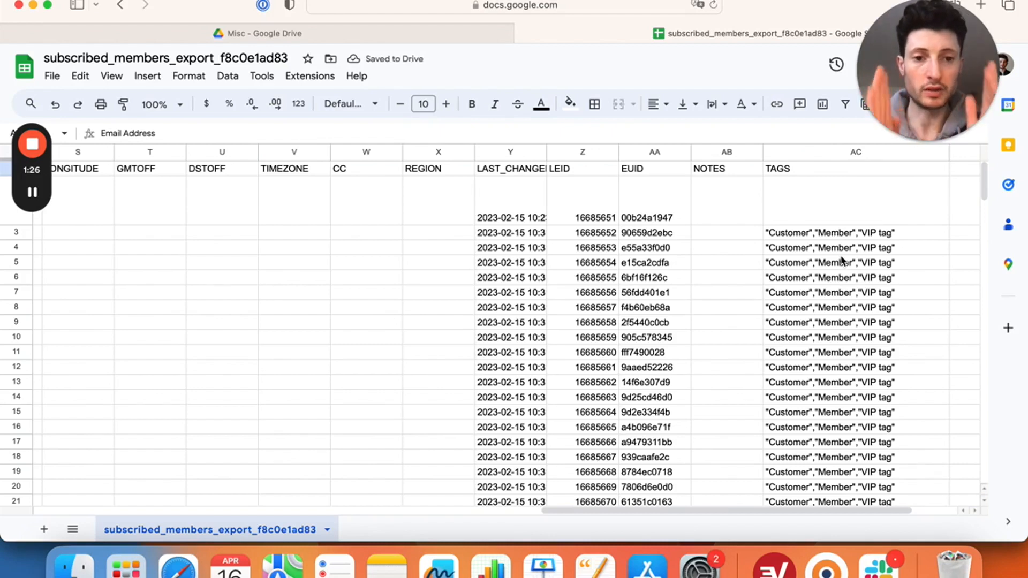
- Review the tag combinations down the TAGS column, and switch to the EcoSend contacts window of the MailChimp Import Demo project
{"action": "scroll", "coordinate": [839, 370], "scroll_direction": "down", "scroll_amount": 1}
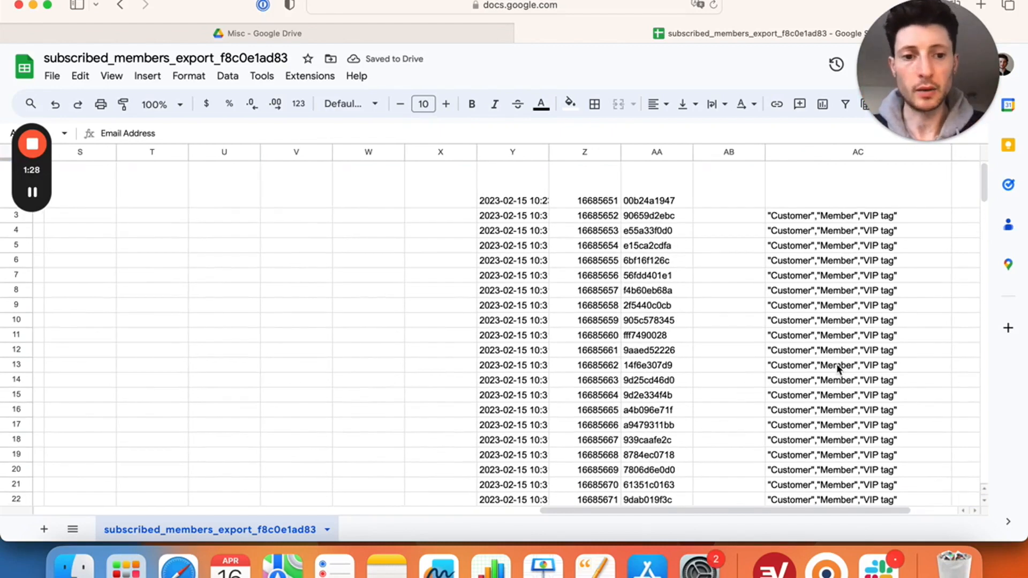
{"action": "scroll", "coordinate": [839, 369], "scroll_direction": "down", "scroll_amount": 20}
{"action": "scroll", "coordinate": [839, 369], "scroll_direction": "right", "scroll_amount": 2}
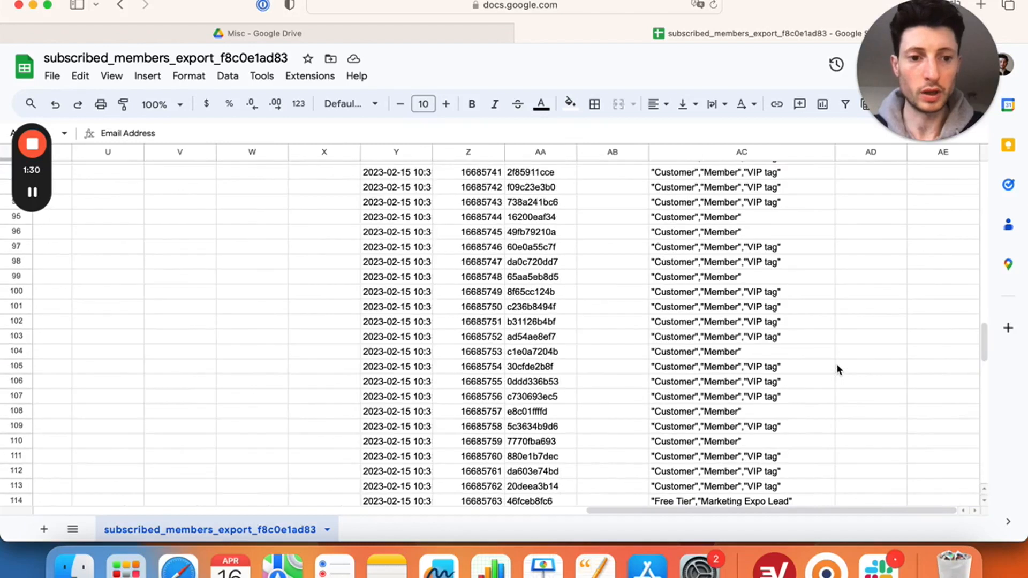
{"action": "scroll", "coordinate": [839, 369], "scroll_direction": "down", "scroll_amount": 20}
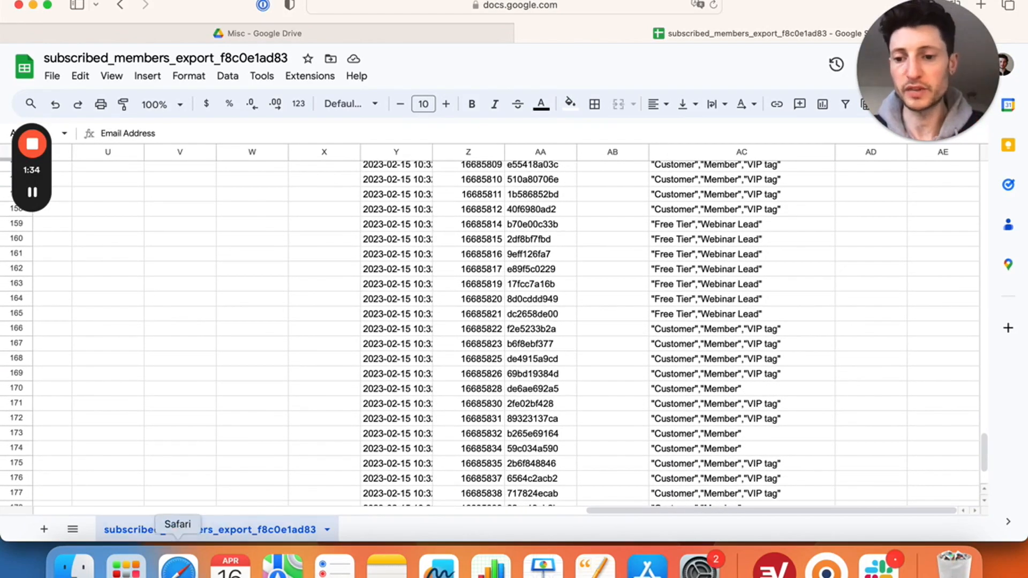
{"action": "right_click", "coordinate": [178, 559]}
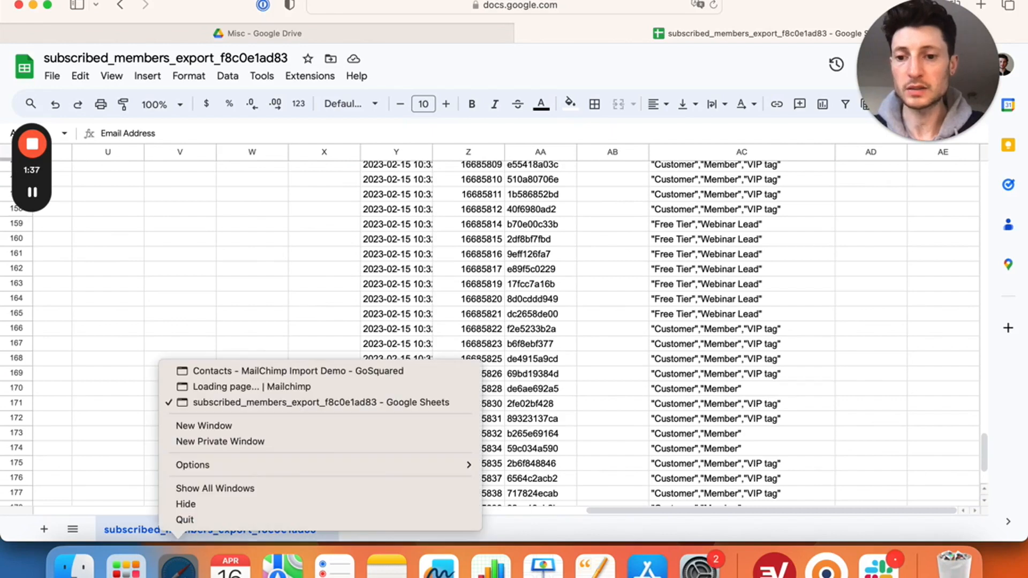
{"action": "left_click", "coordinate": [337, 371]}
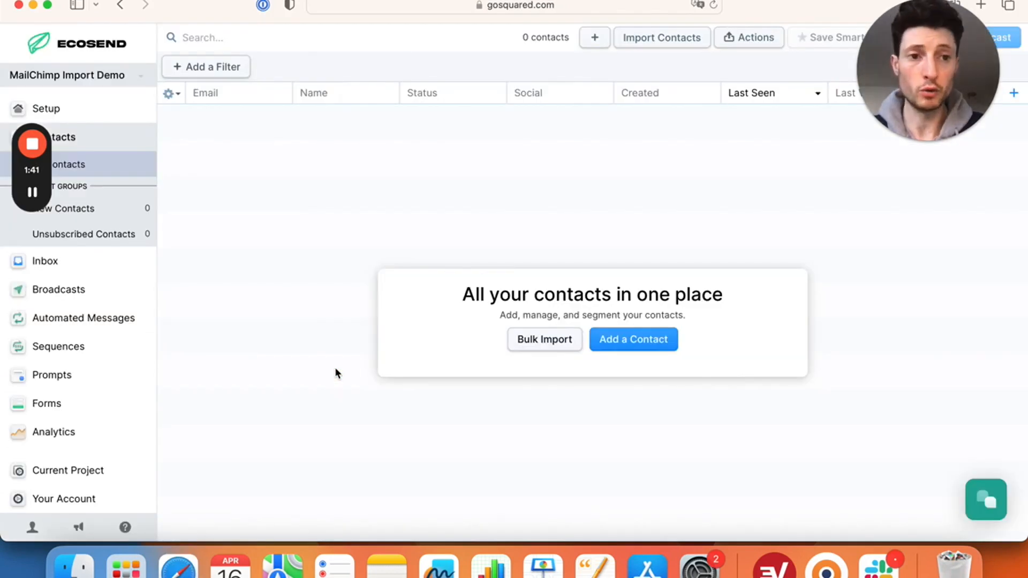
- Upload the subscribed members CSV to the contact import and check the property matching of its columns through TAGS
{"action": "left_click", "coordinate": [679, 43]}
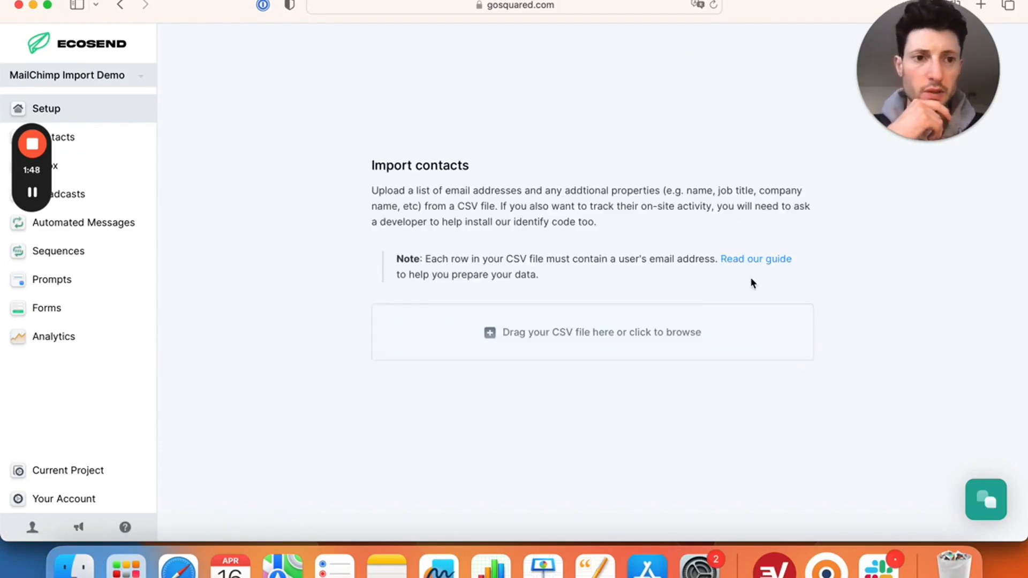
{"action": "left_click", "coordinate": [623, 335]}
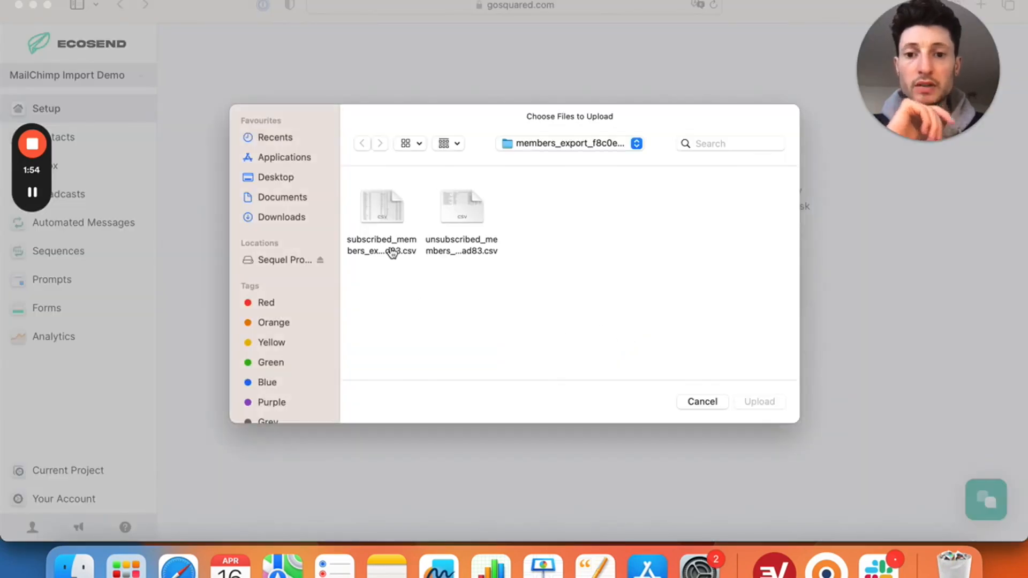
{"action": "left_click", "coordinate": [374, 244]}
{"action": "double_click", "coordinate": [374, 245]}
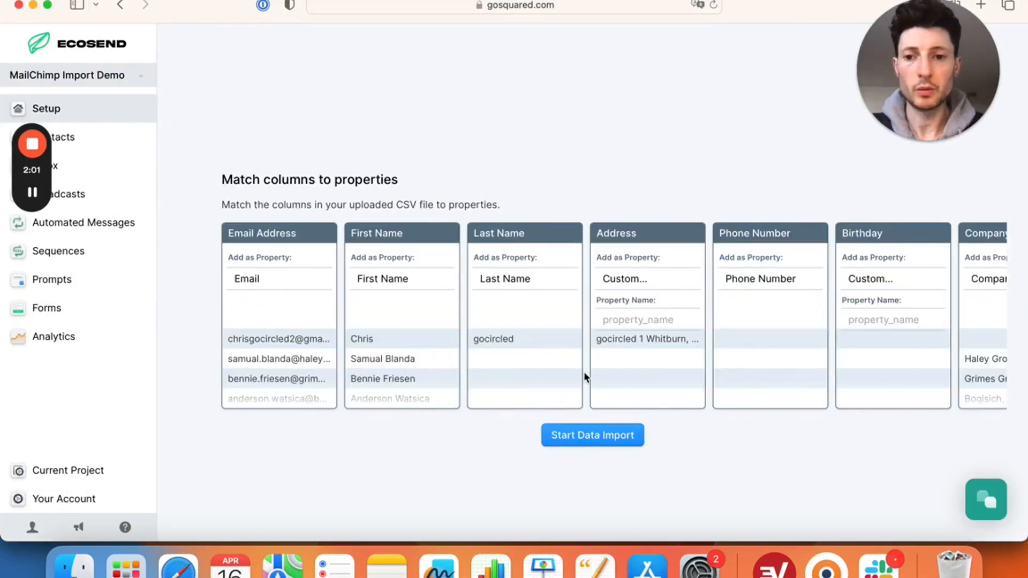
{"action": "scroll", "coordinate": [583, 372], "scroll_direction": "right", "scroll_amount": 10}
{"action": "scroll", "coordinate": [583, 371], "scroll_direction": "right", "scroll_amount": 15}
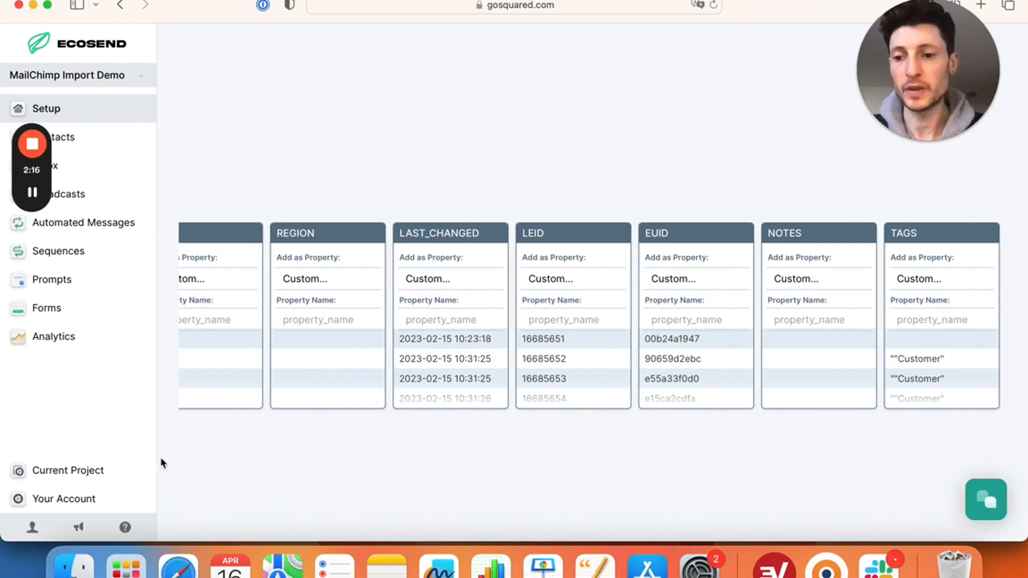
- Open the Mailchimp integration in the current project's settings and start connecting it
{"action": "left_click", "coordinate": [95, 474]}
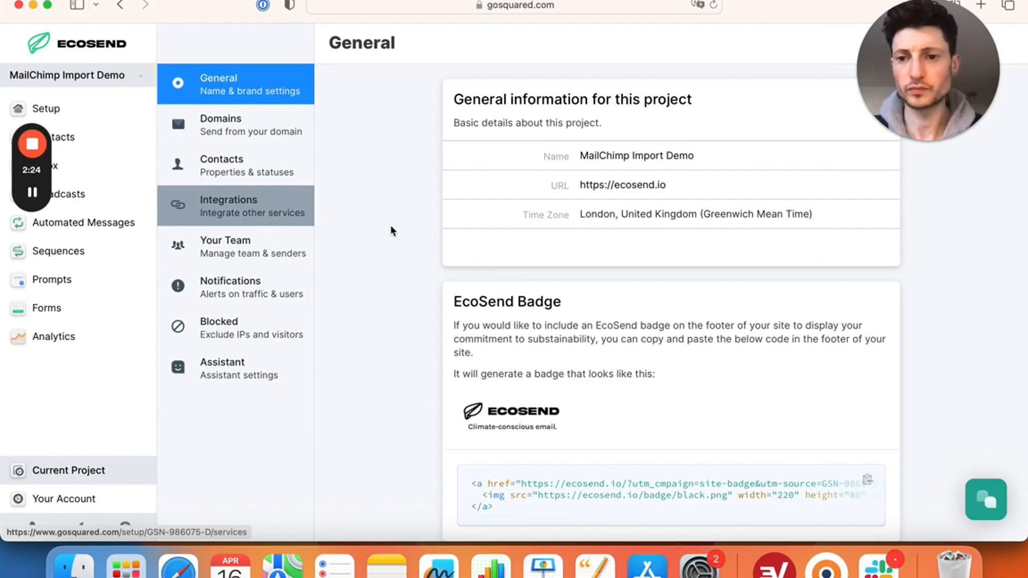
{"action": "scroll", "coordinate": [391, 228], "scroll_direction": "down", "scroll_amount": 3}
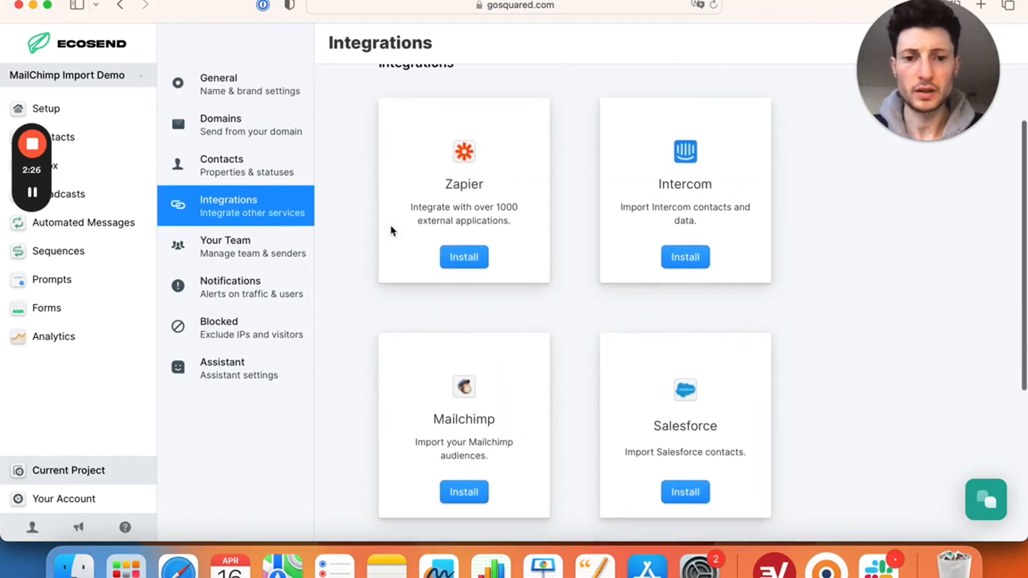
{"action": "scroll", "coordinate": [390, 225], "scroll_direction": "down", "scroll_amount": 2}
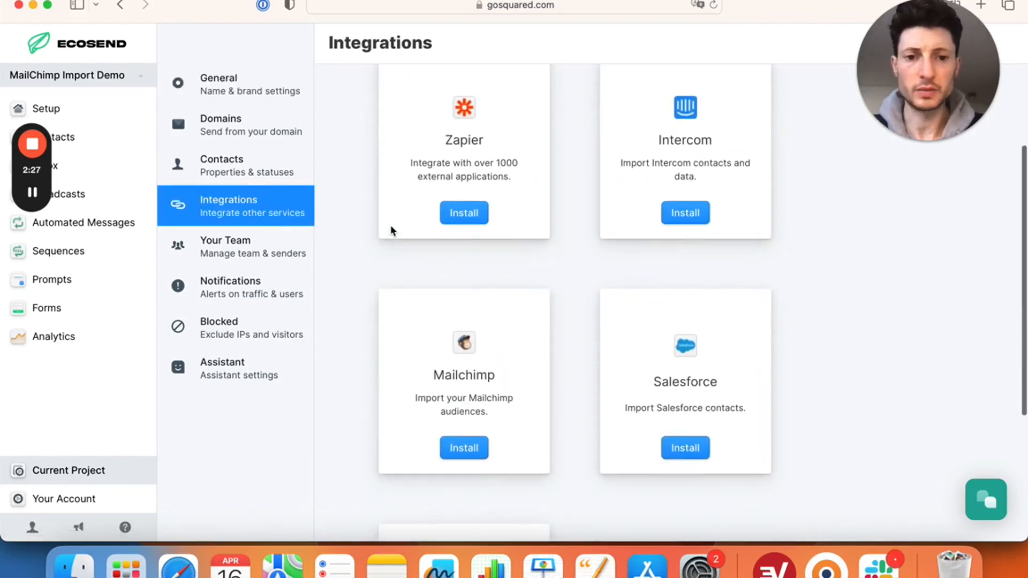
{"action": "left_click", "coordinate": [474, 453]}
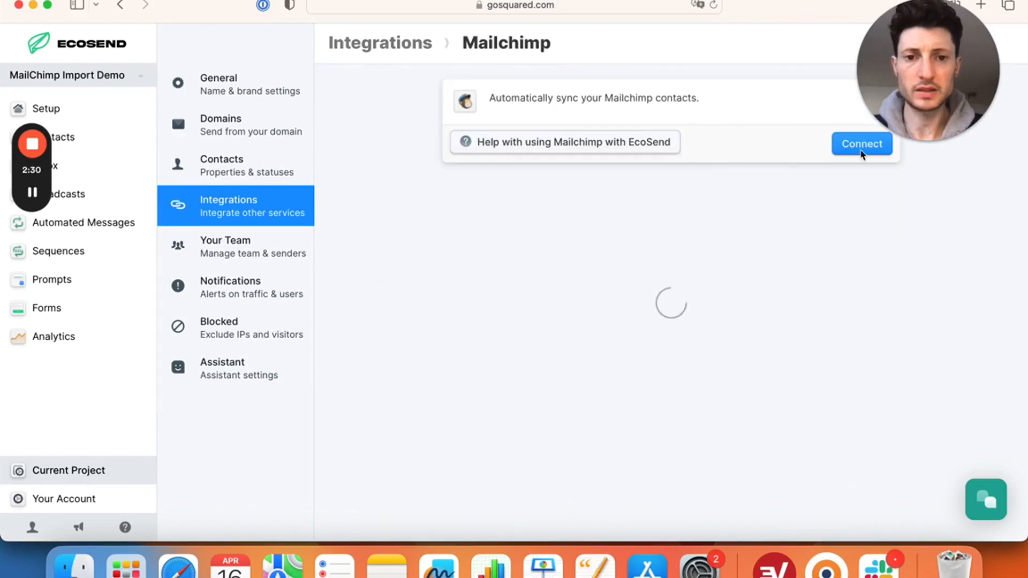
{"action": "left_click", "coordinate": [861, 152]}
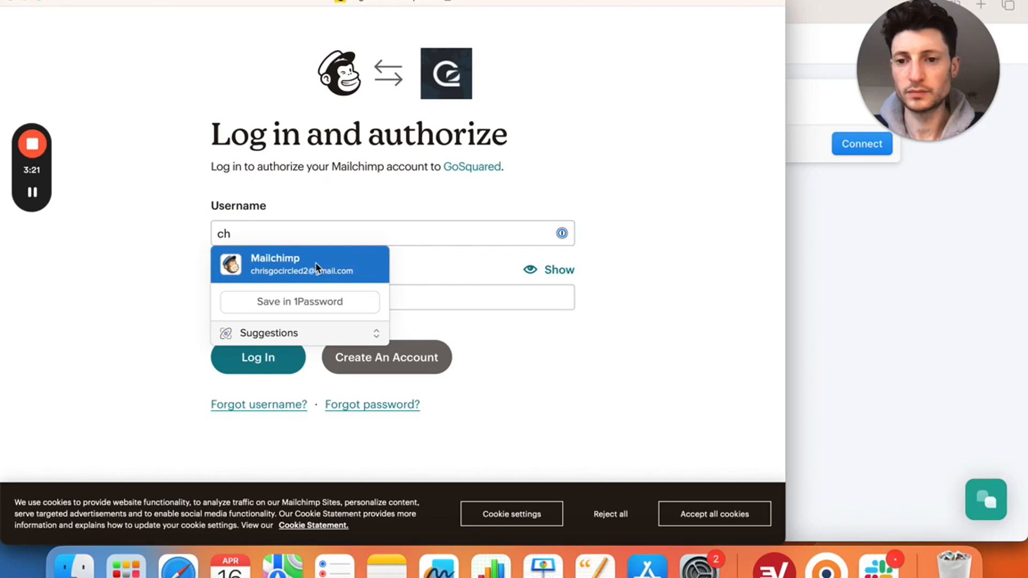
- Log in to Mailchimp with the saved account username and the account password, declining to save the password
{"action": "left_click", "coordinate": [316, 267]}
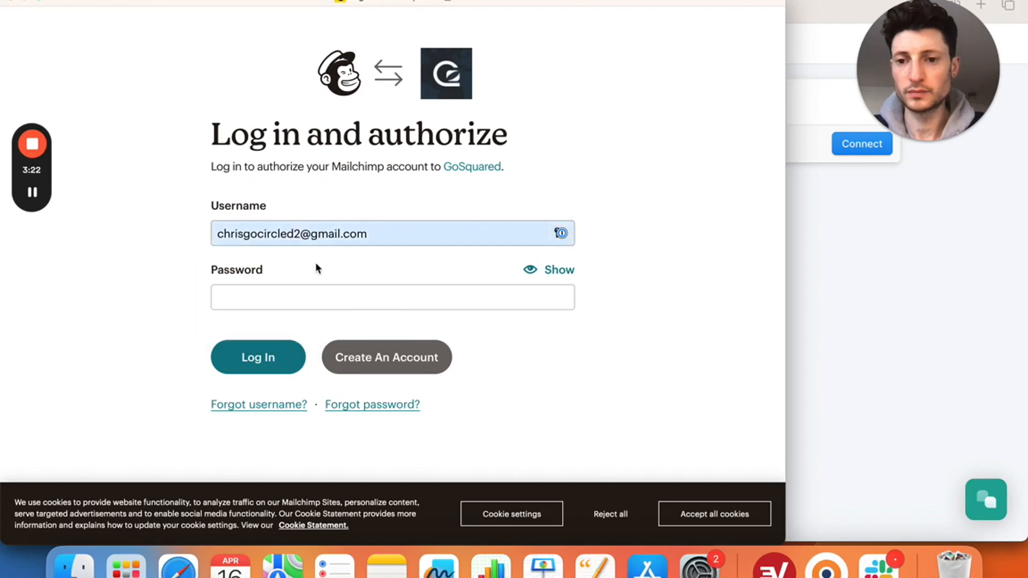
{"action": "left_click", "coordinate": [268, 363]}
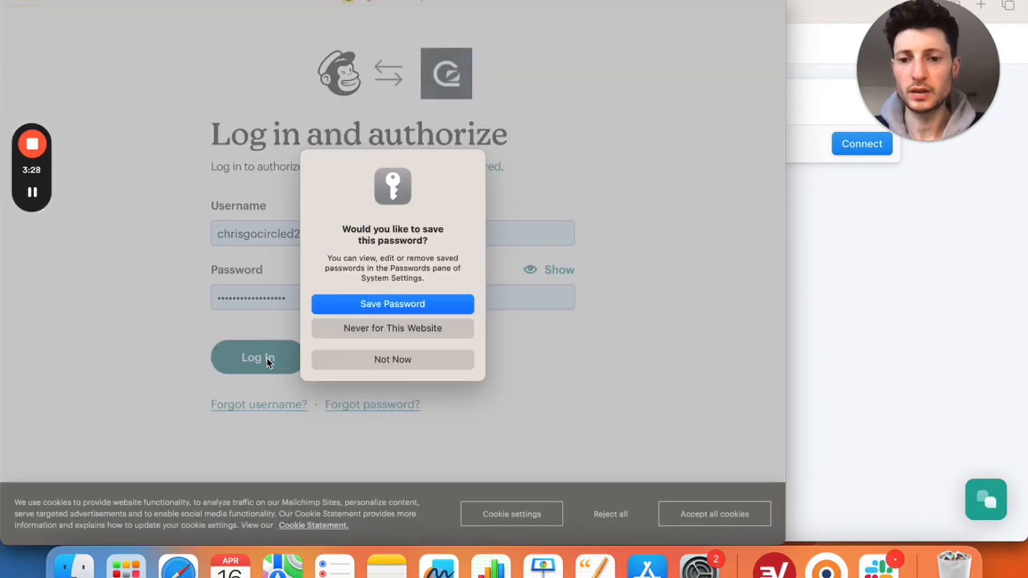
{"action": "left_click", "coordinate": [380, 364]}
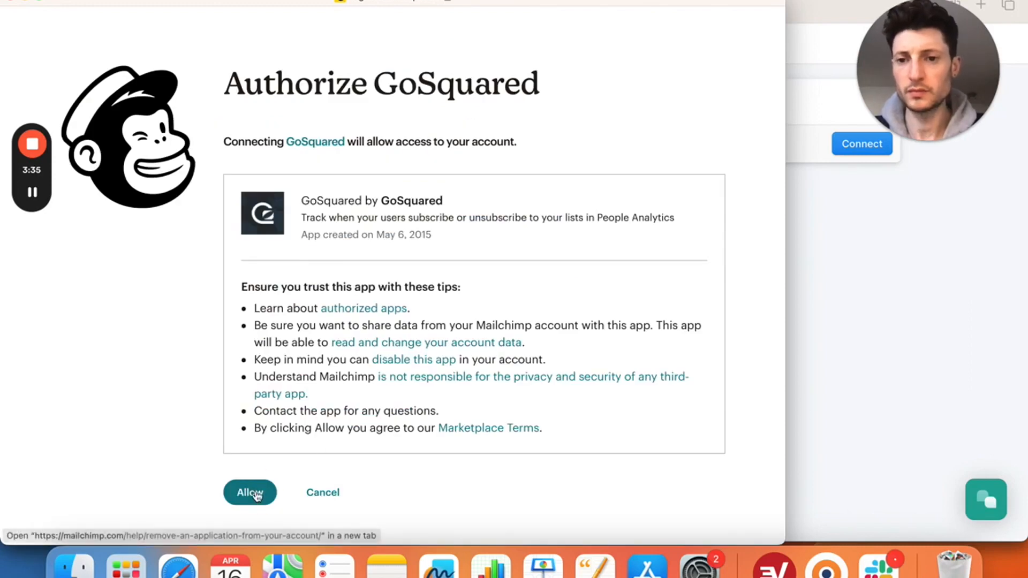
- Authorize GoSquared to access the Mailchimp account and begin importing contacts from the gocircled list
{"action": "left_click", "coordinate": [258, 496]}
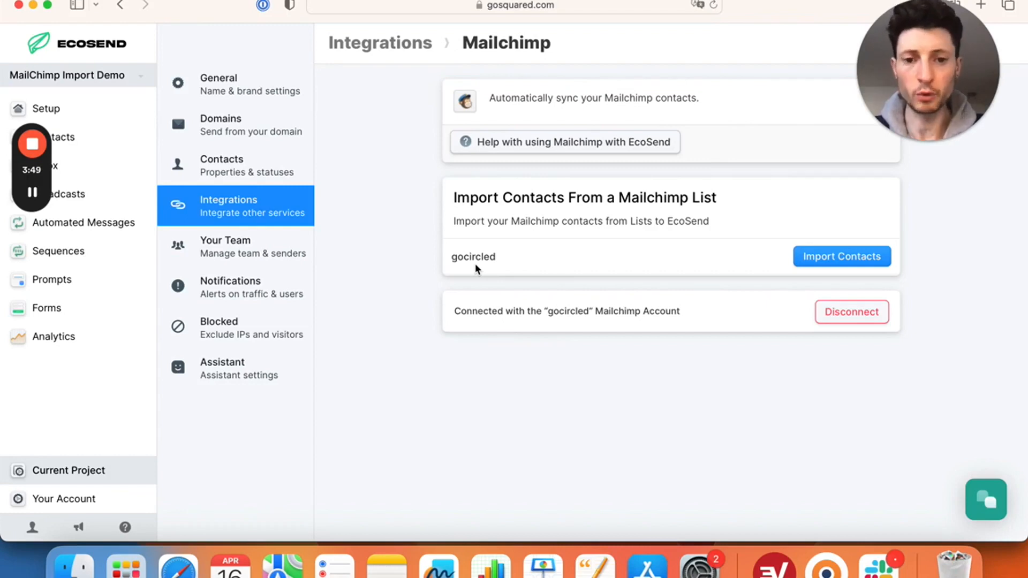
{"action": "left_click", "coordinate": [841, 257]}
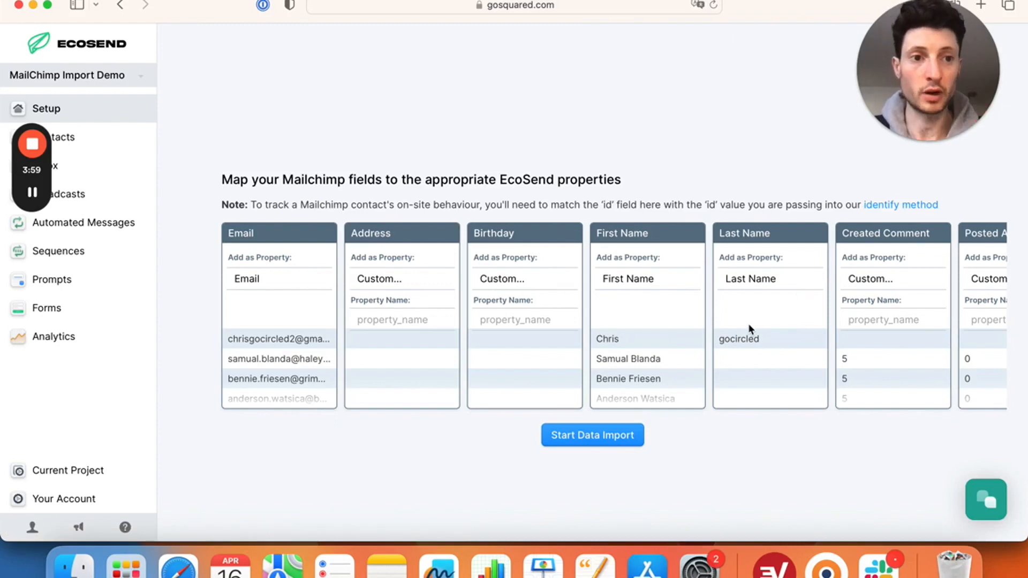
- Examine how the Mailchimp fields and tags map to EcoSend properties, from Email across to the Mailchimp subscriber column
{"action": "scroll", "coordinate": [749, 326], "scroll_direction": "right", "scroll_amount": 15}
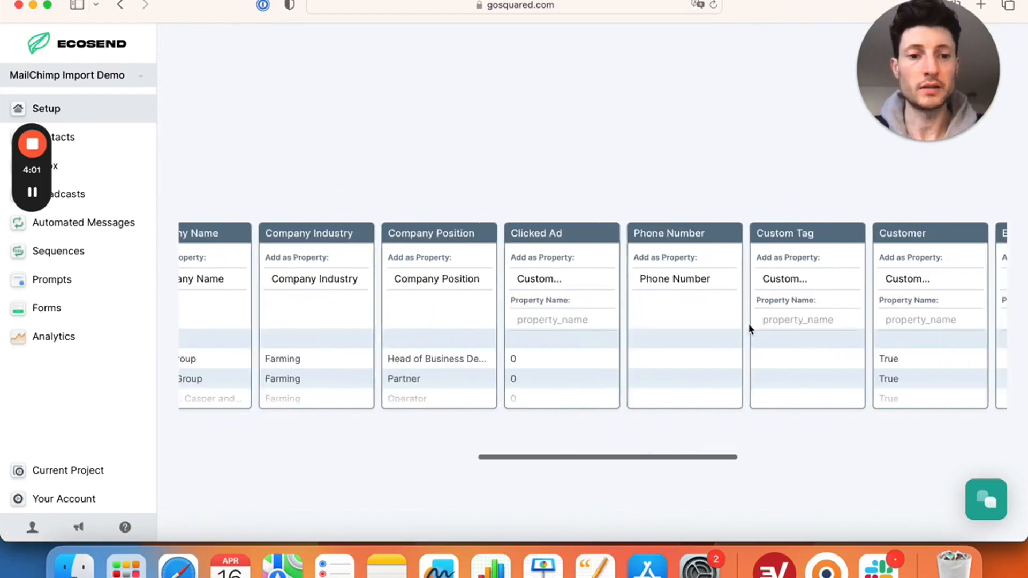
{"action": "scroll", "coordinate": [749, 324], "scroll_direction": "left", "scroll_amount": 5}
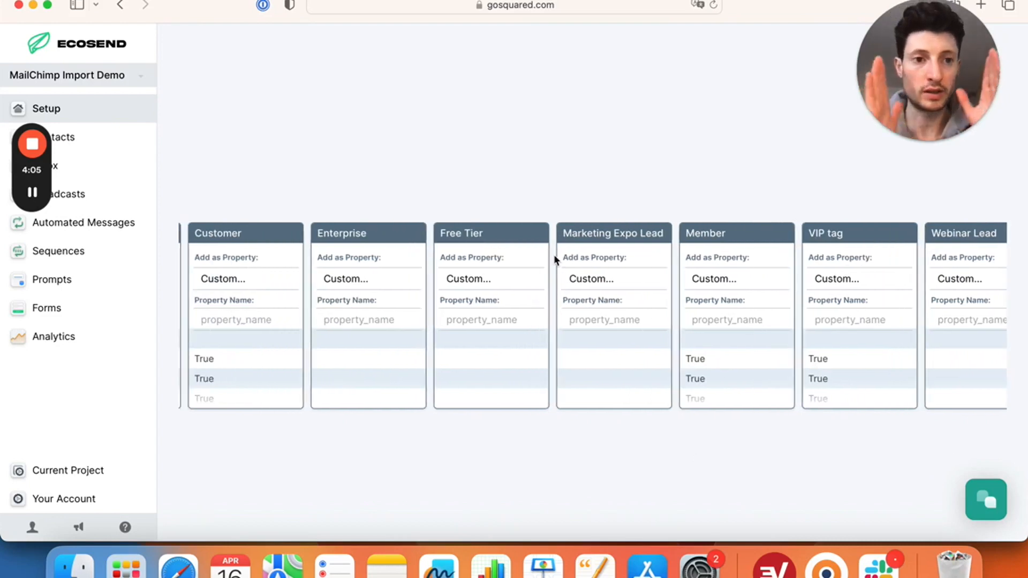
{"action": "scroll", "coordinate": [554, 257], "scroll_direction": "left", "scroll_amount": 5}
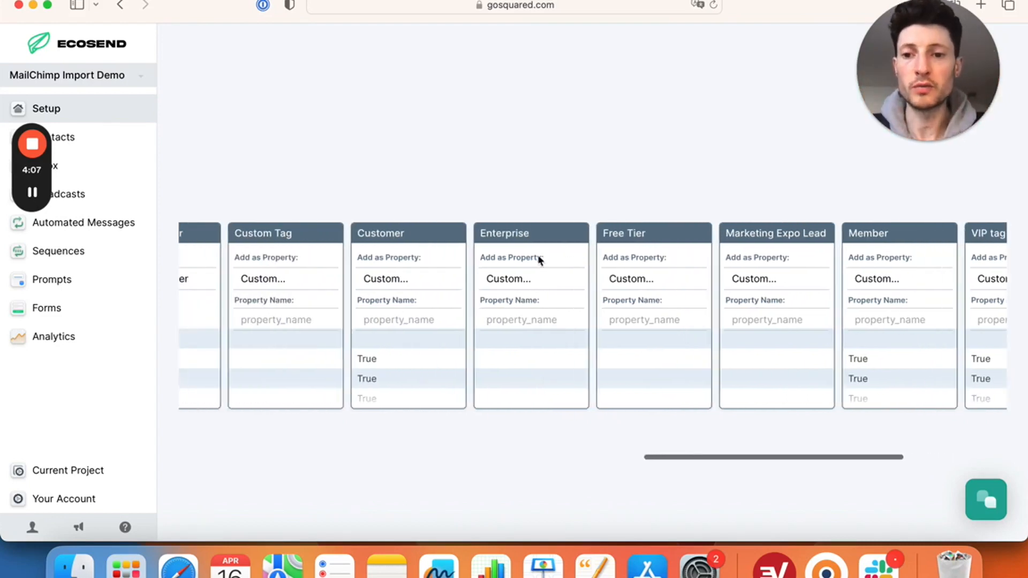
{"action": "scroll", "coordinate": [628, 244], "scroll_direction": "right", "scroll_amount": 3}
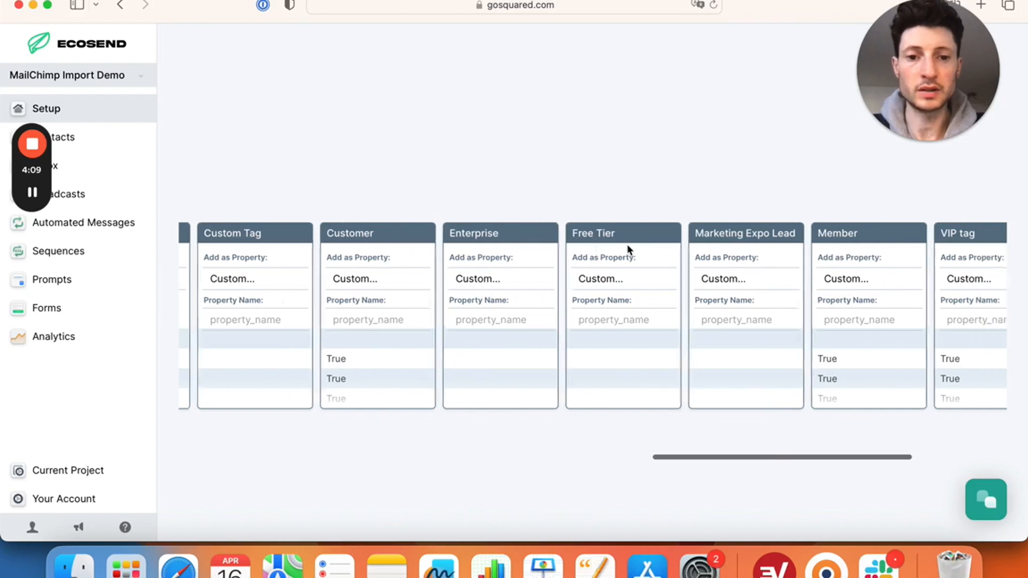
{"action": "scroll", "coordinate": [706, 288], "scroll_direction": "right", "scroll_amount": 10}
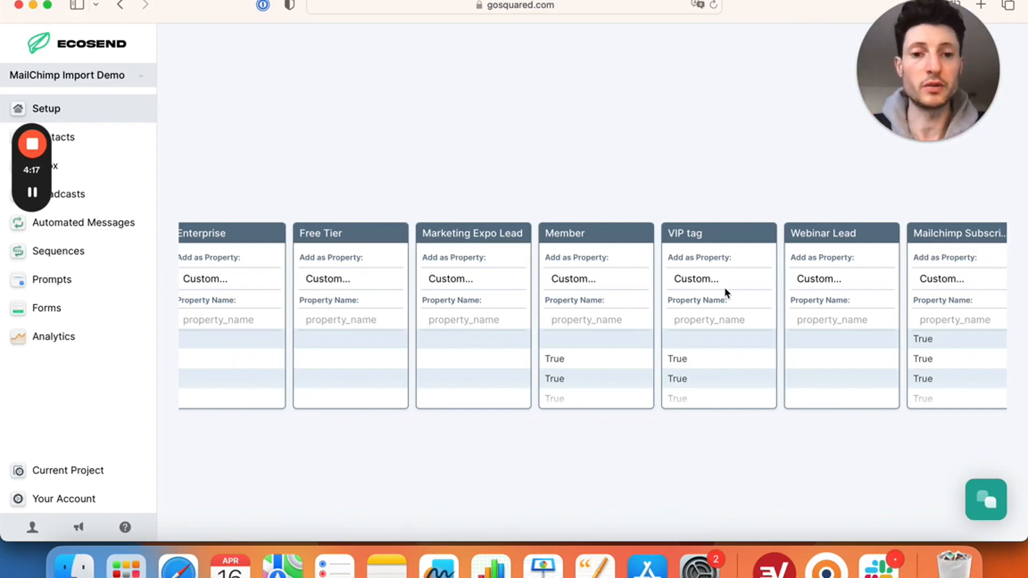
{"action": "scroll", "coordinate": [726, 289], "scroll_direction": "right", "scroll_amount": 1}
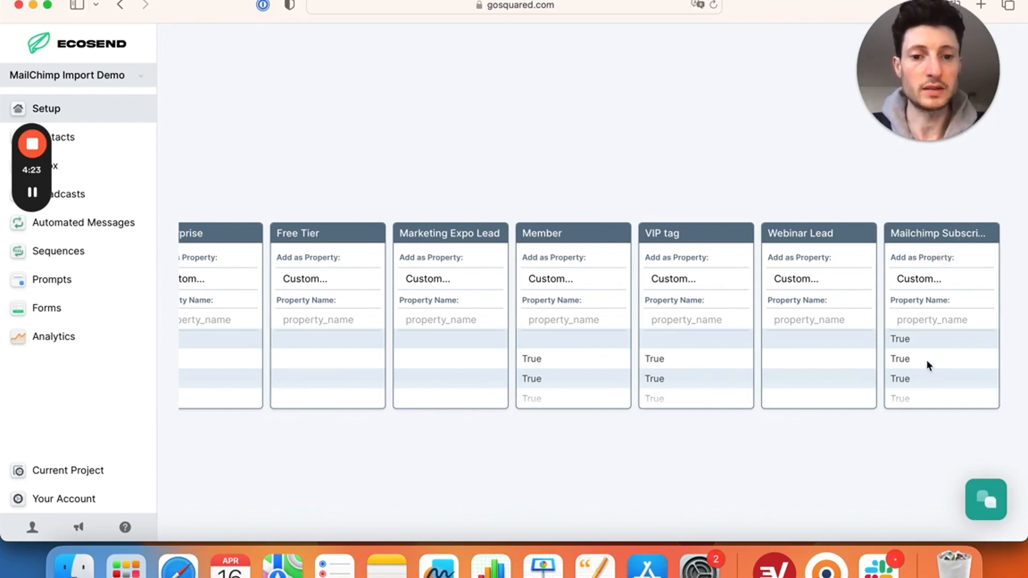
{"action": "scroll", "coordinate": [813, 340], "scroll_direction": "left", "scroll_amount": 10}
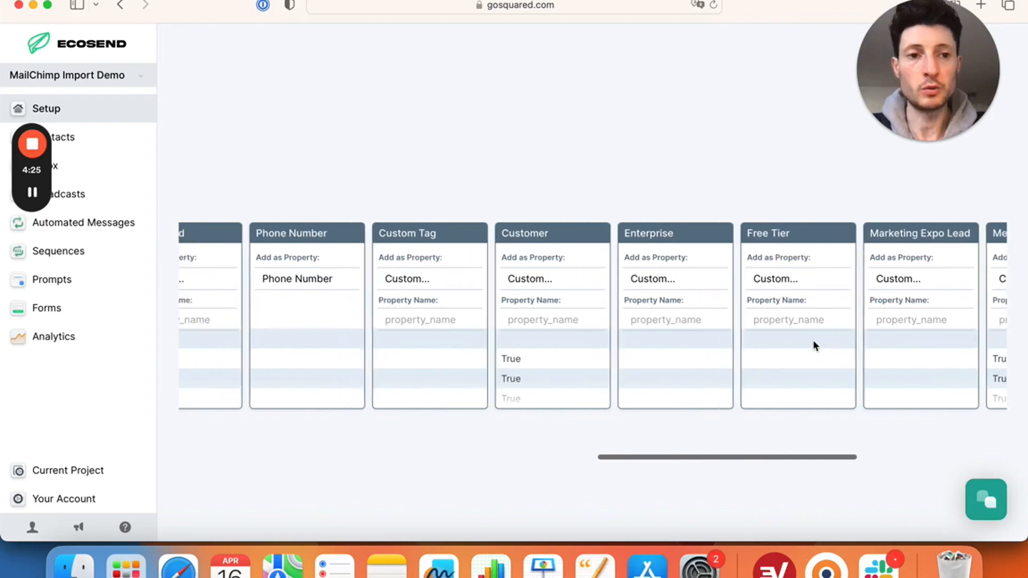
{"action": "scroll", "coordinate": [813, 339], "scroll_direction": "left", "scroll_amount": 15}
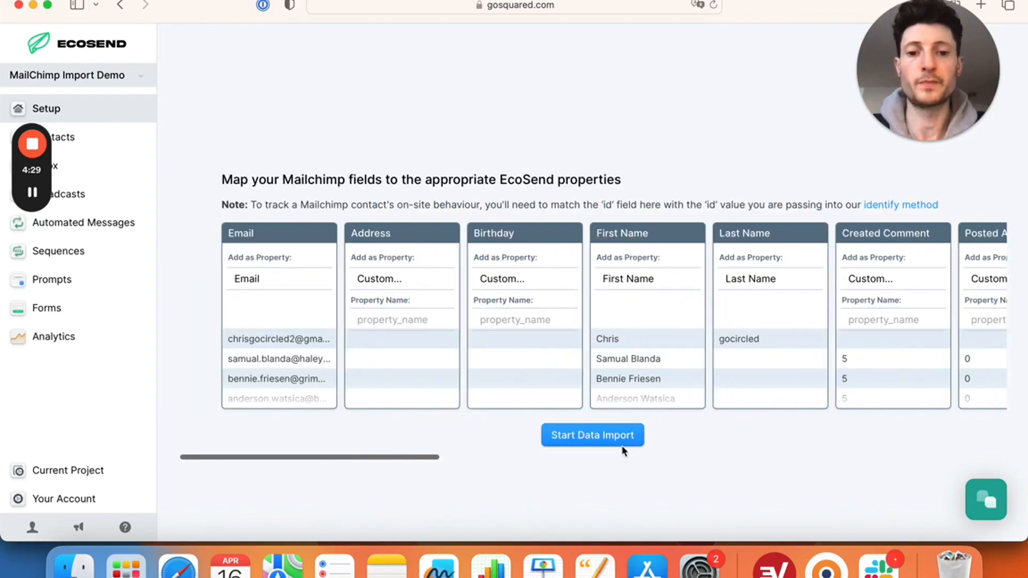
- Start the data import with the suggested property mapping and view the imported contacts
{"action": "left_click", "coordinate": [606, 437]}
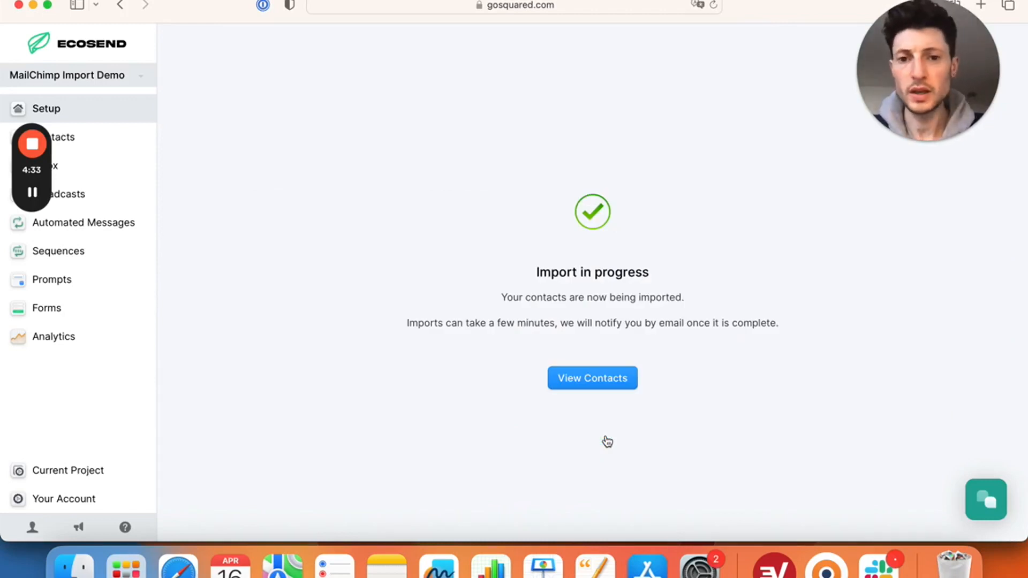
{"action": "left_click", "coordinate": [600, 386]}
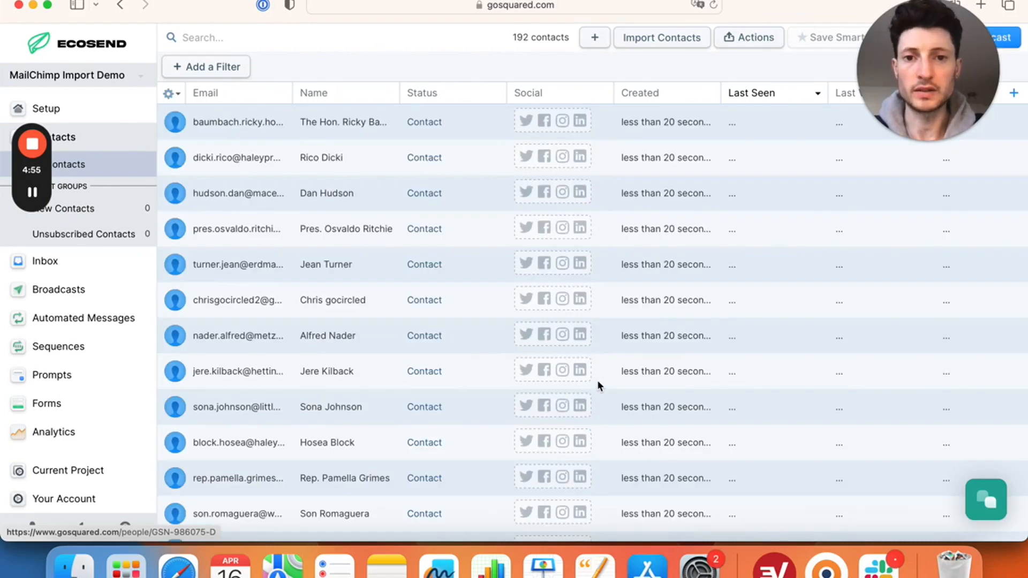
- Filter the contacts list to those whose Customer property is Yes
{"action": "left_click", "coordinate": [232, 68]}
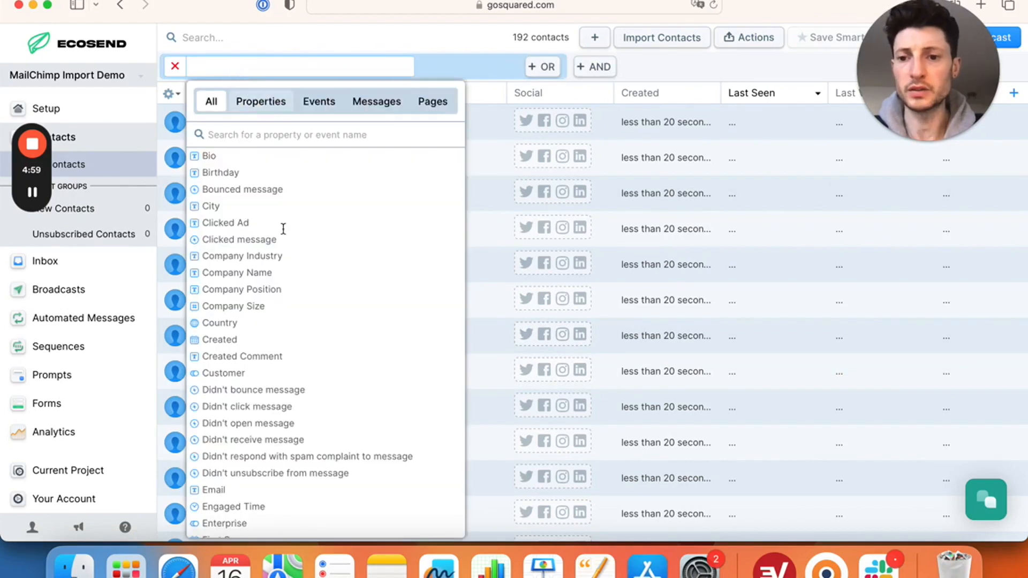
{"action": "scroll", "coordinate": [287, 257], "scroll_direction": "down", "scroll_amount": 3}
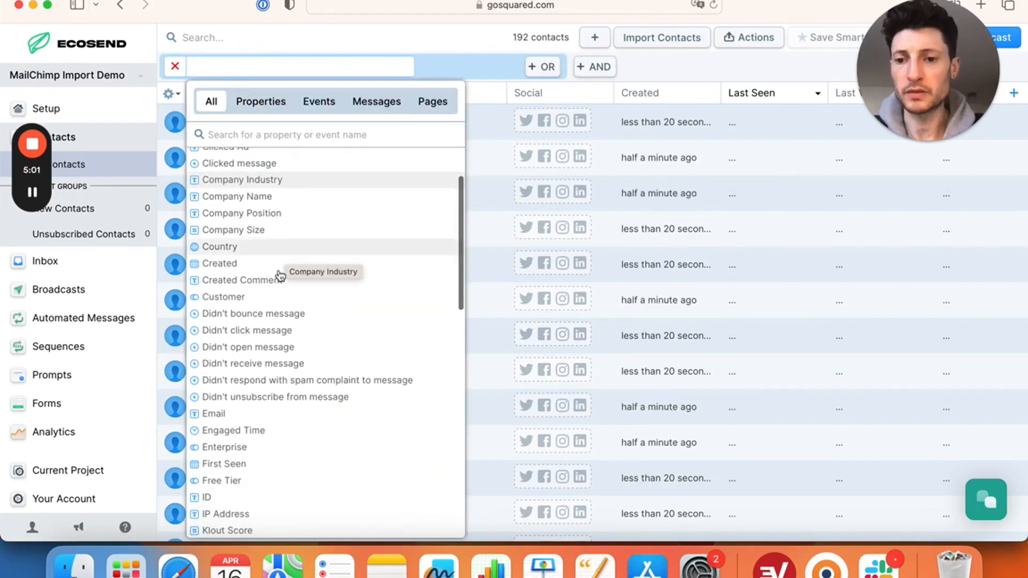
{"action": "left_click", "coordinate": [261, 298]}
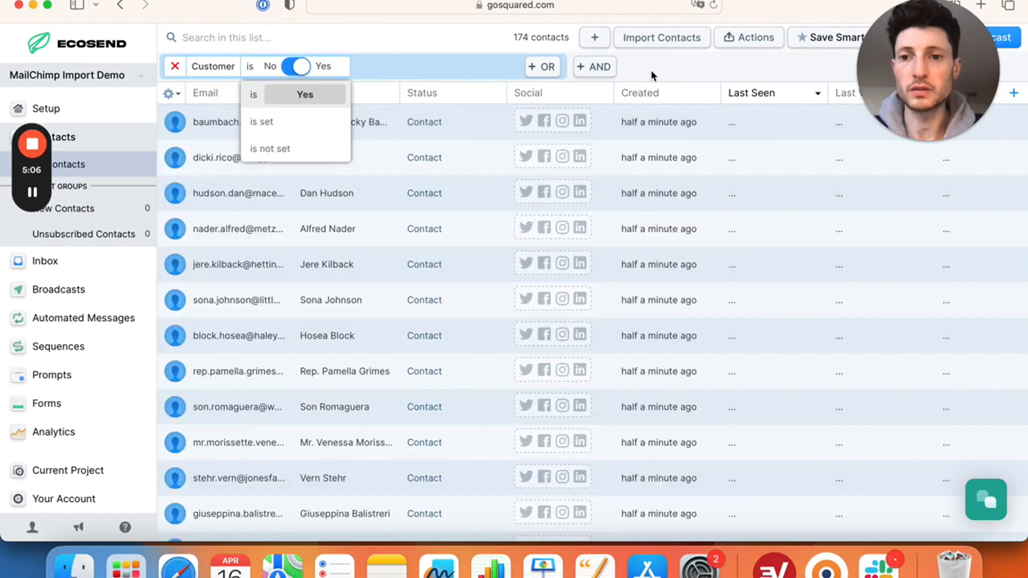
{"action": "left_click", "coordinate": [651, 70]}
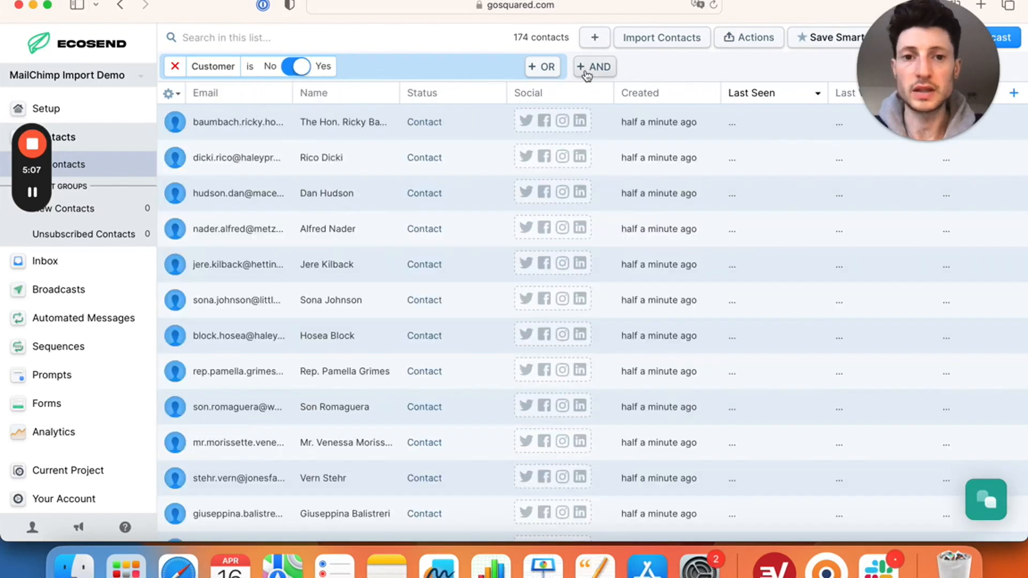
- Add an AND condition to the contacts filter requiring VIP tag to be Yes
{"action": "left_click", "coordinate": [593, 69]}
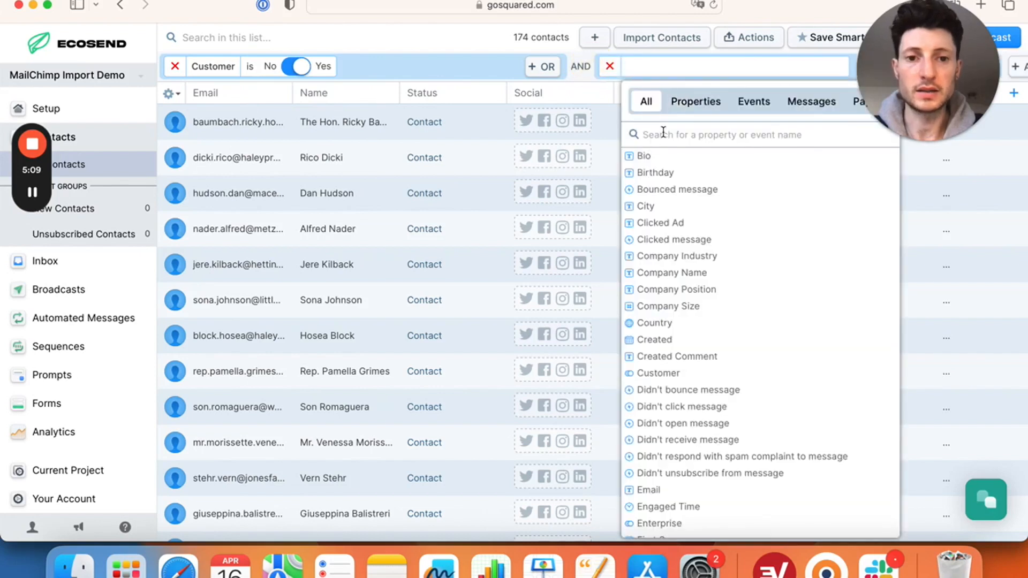
{"action": "type", "text": "vip"}
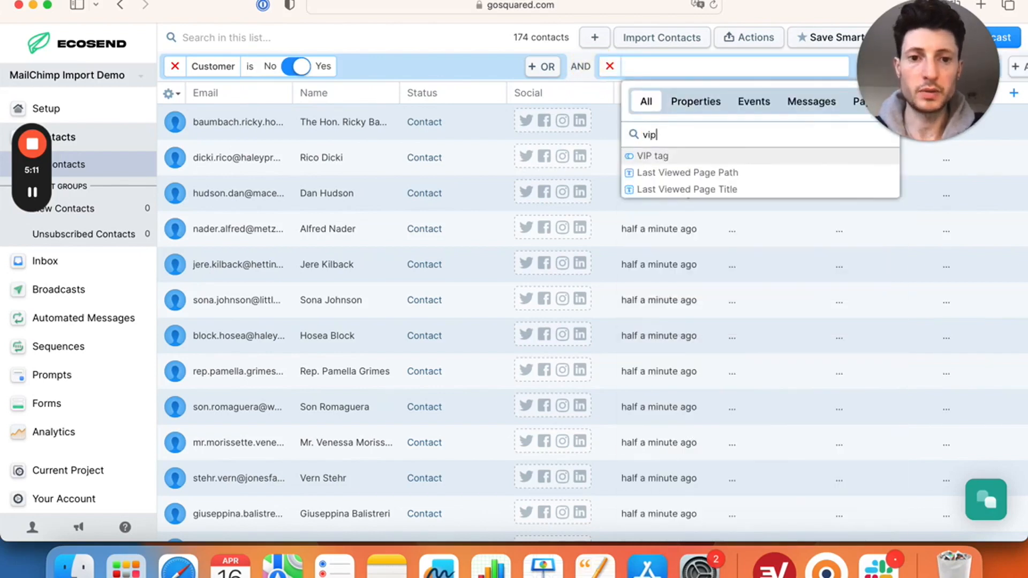
{"action": "left_click", "coordinate": [670, 157]}
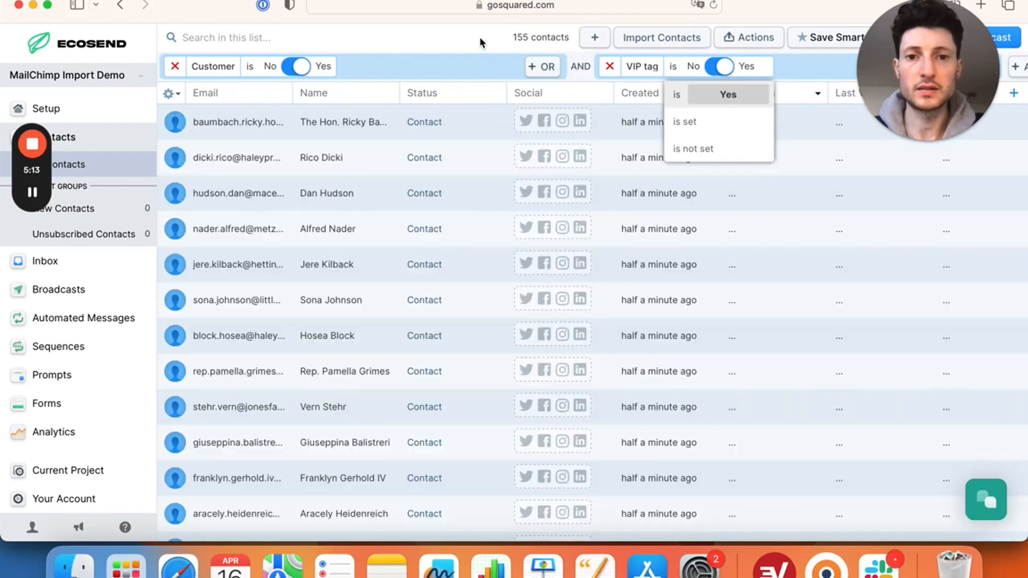
{"action": "left_click", "coordinate": [480, 35]}
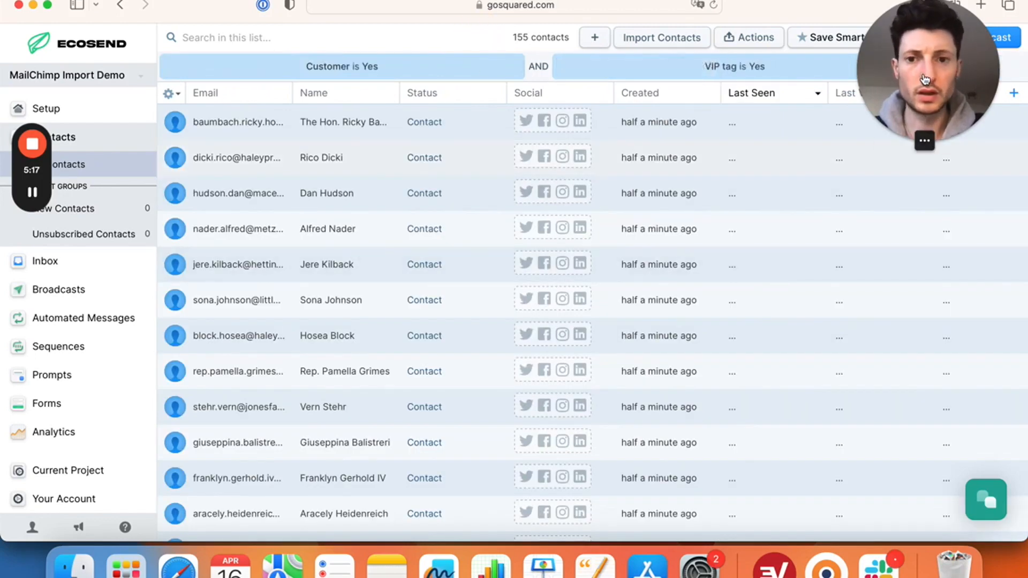
- Narrow the Customer and VIP tag filter with a further AND condition requiring Enterprise to be Yes
{"action": "left_click_drag", "start_coordinate": [927, 72], "coordinate": [923, 246]}
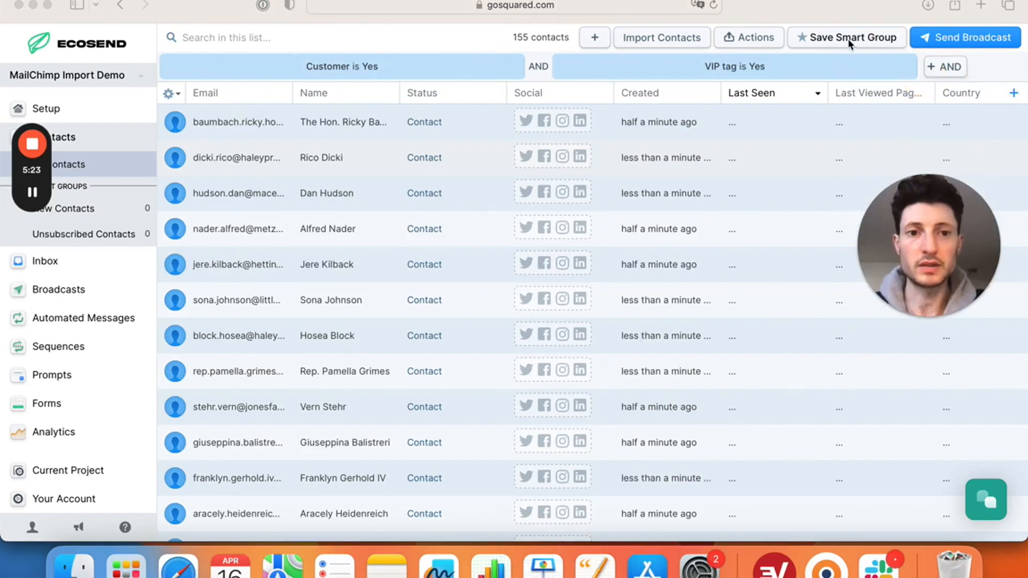
{"action": "left_click", "coordinate": [945, 71]}
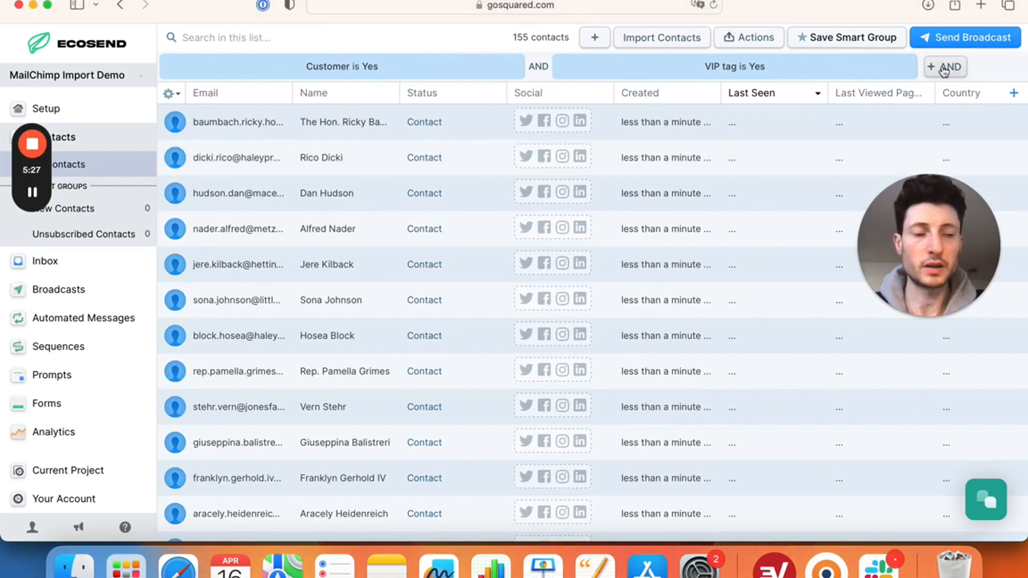
{"action": "left_click", "coordinate": [945, 71]}
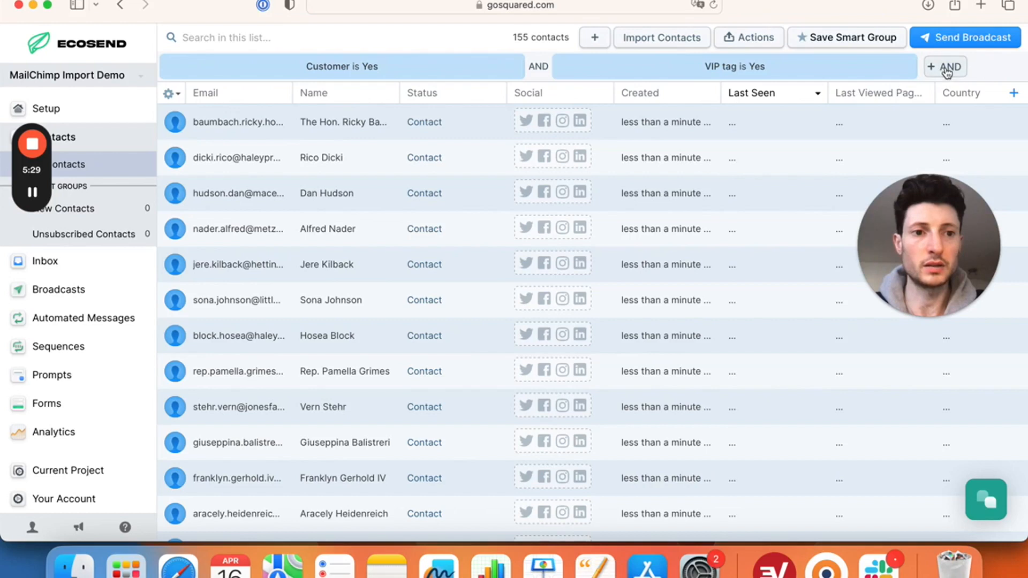
{"action": "left_click", "coordinate": [943, 66]}
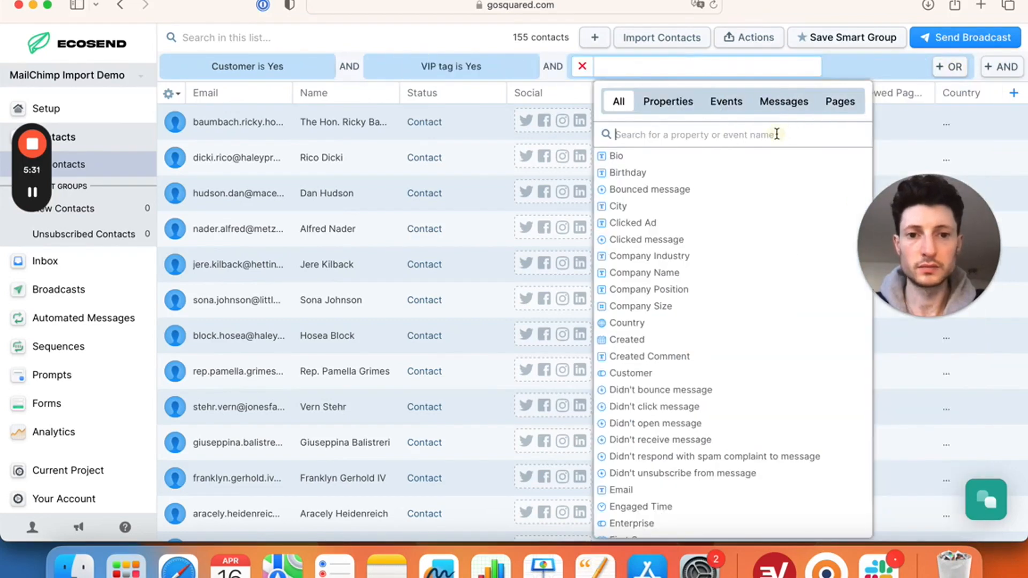
{"action": "type", "text": "enter"}
{"action": "left_click", "coordinate": [728, 156]}
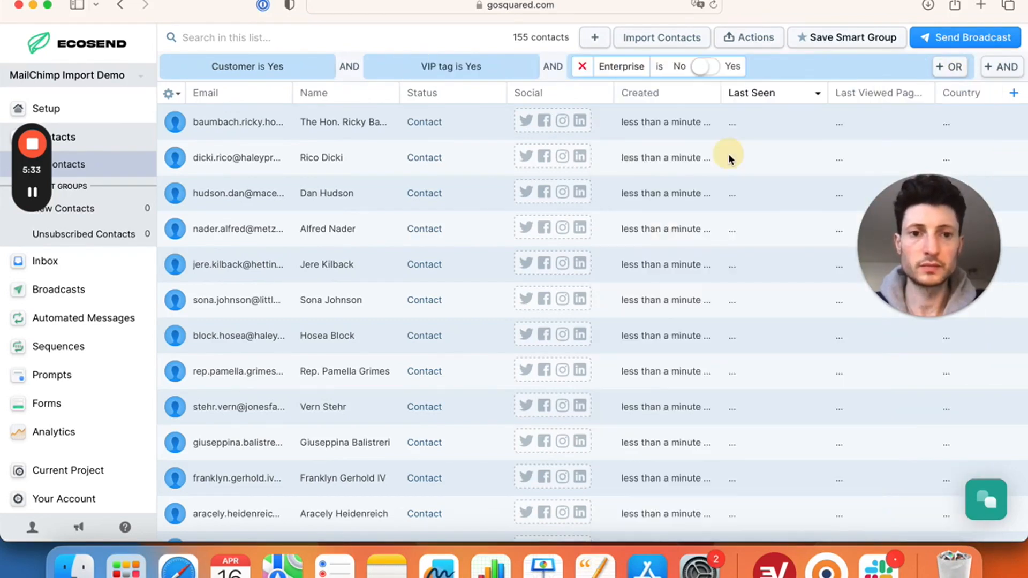
{"action": "left_click", "coordinate": [490, 29]}
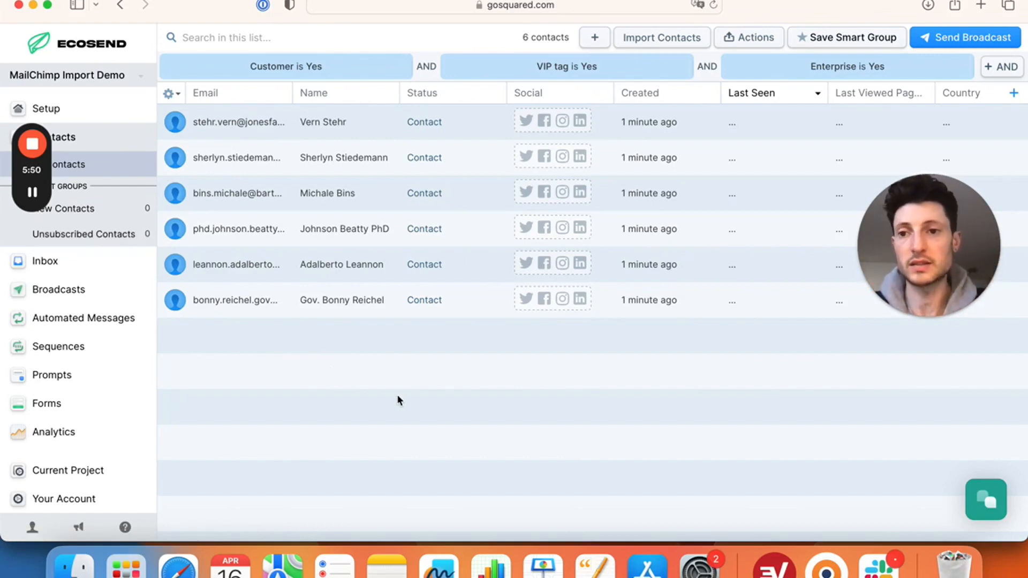
- Return to the unfiltered contacts list and filter it by Mailchimp Subscriber is Yes
{"action": "left_click", "coordinate": [131, 164]}
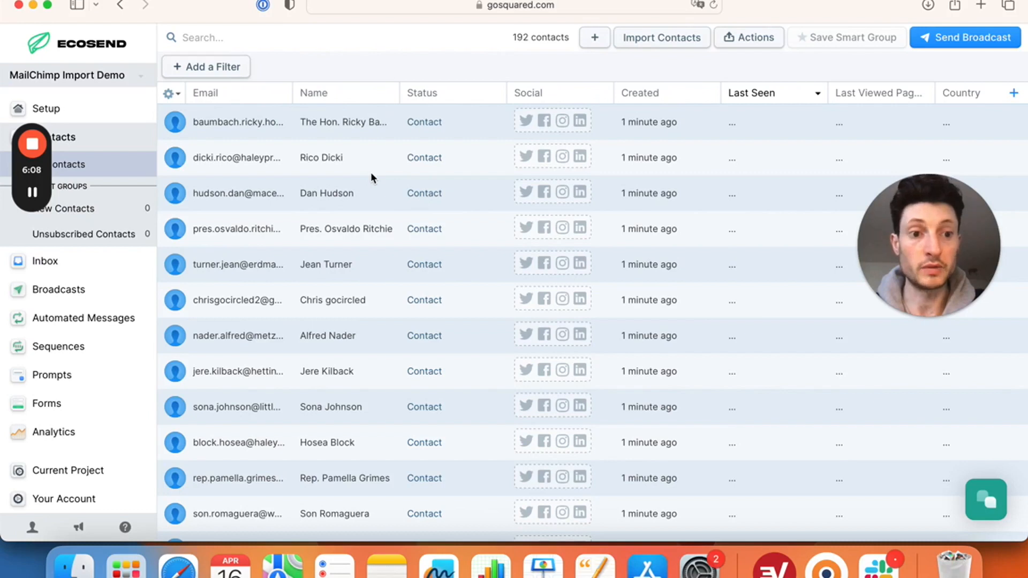
{"action": "left_click", "coordinate": [231, 68]}
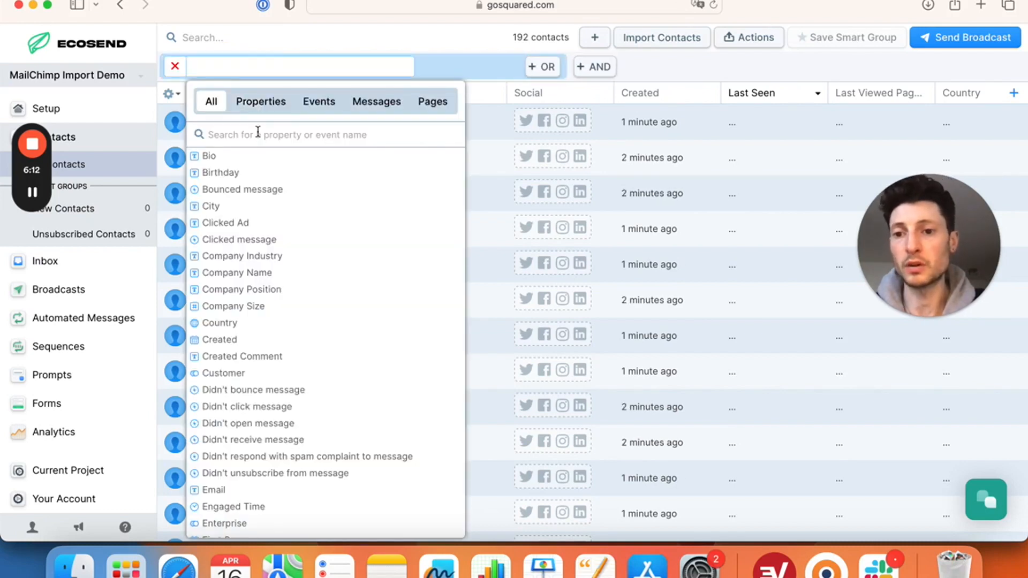
{"action": "scroll", "coordinate": [276, 245], "scroll_direction": "down", "scroll_amount": 10}
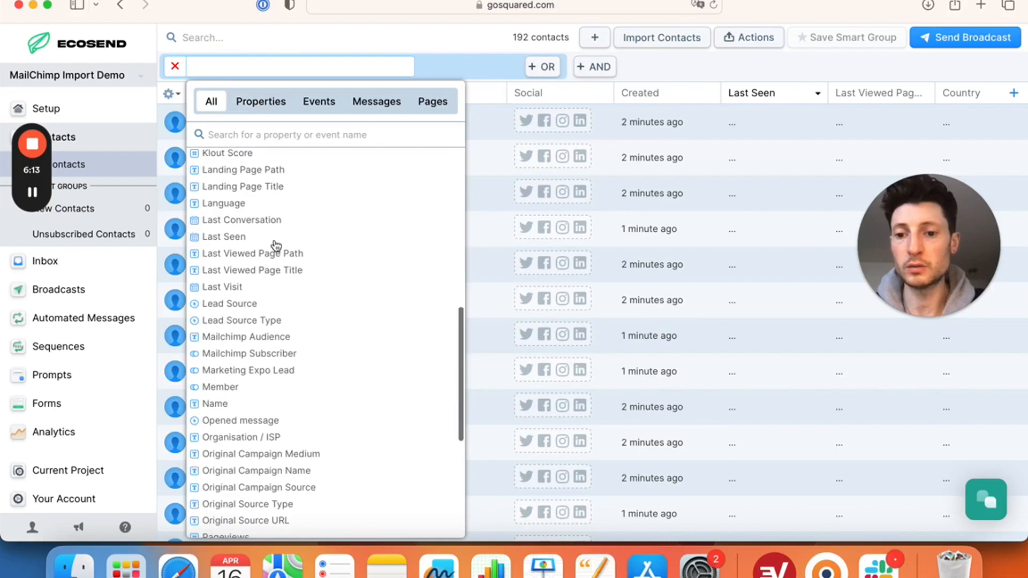
{"action": "left_click", "coordinate": [291, 355]}
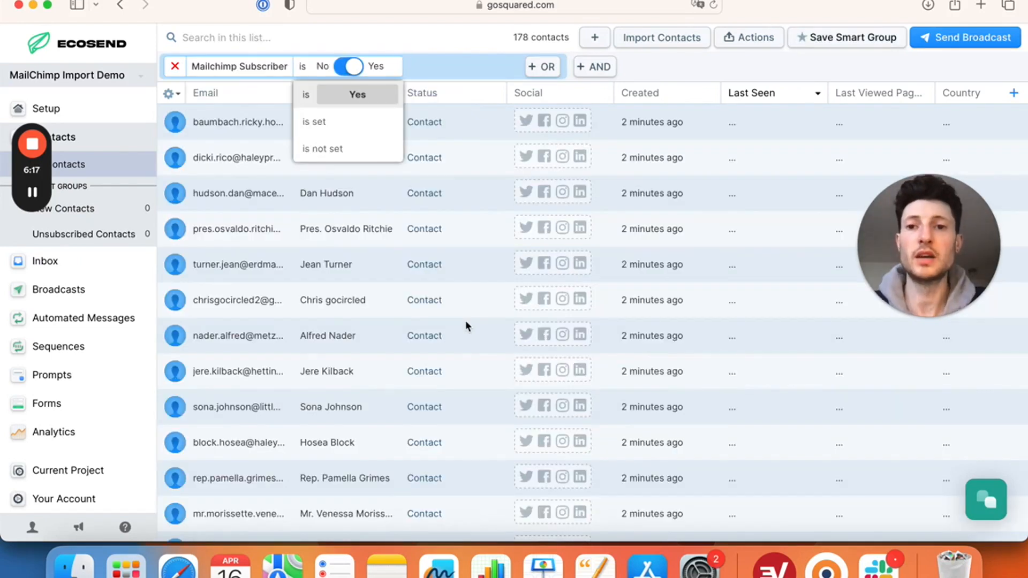
{"action": "left_click", "coordinate": [715, 57]}
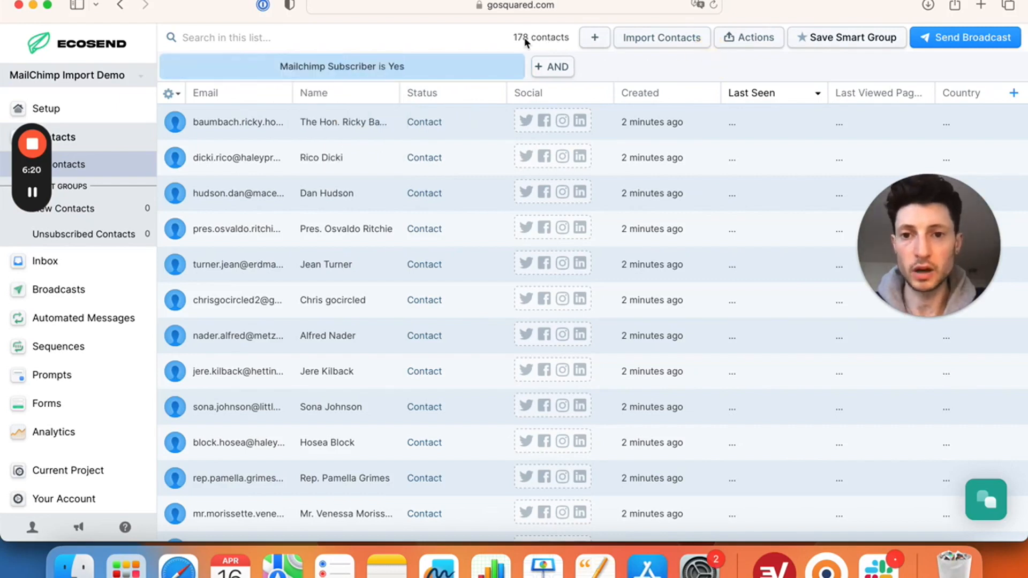
- Switch the Mailchimp Subscriber filter to No
{"action": "left_click", "coordinate": [355, 66]}
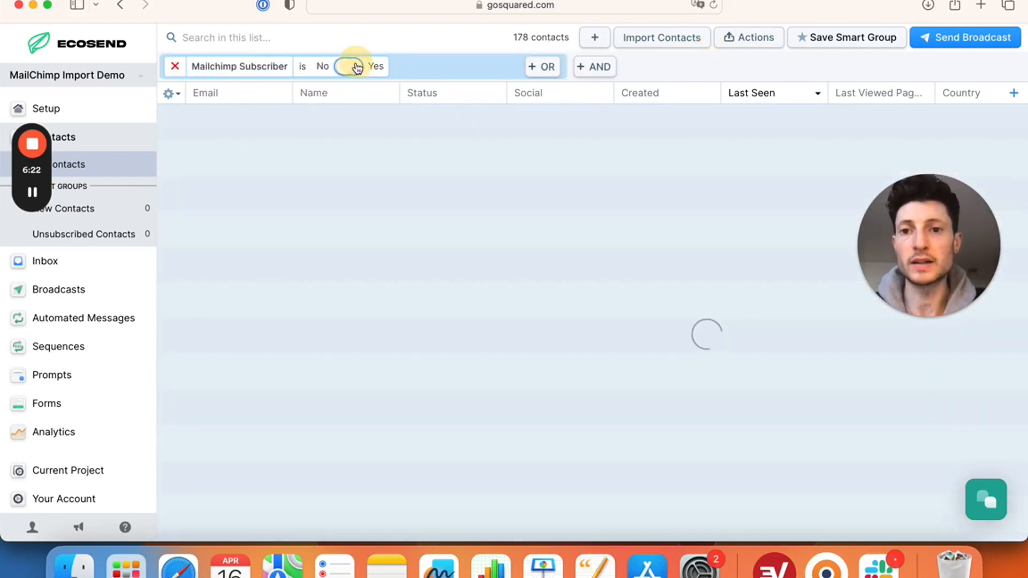